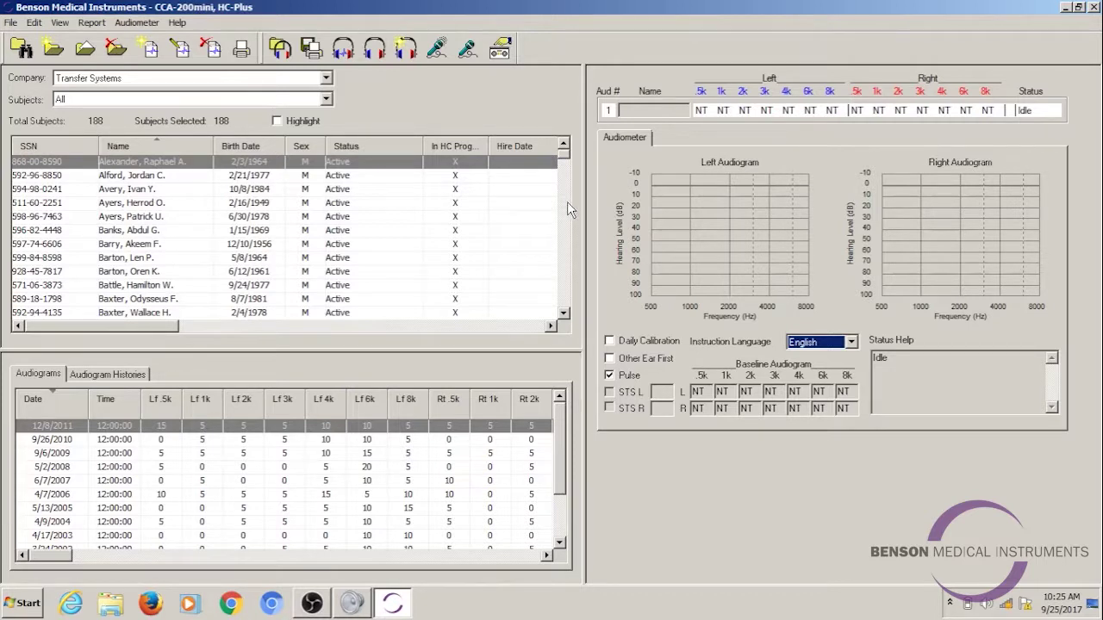
{"action": "left_click", "coordinate": [353, 424]}
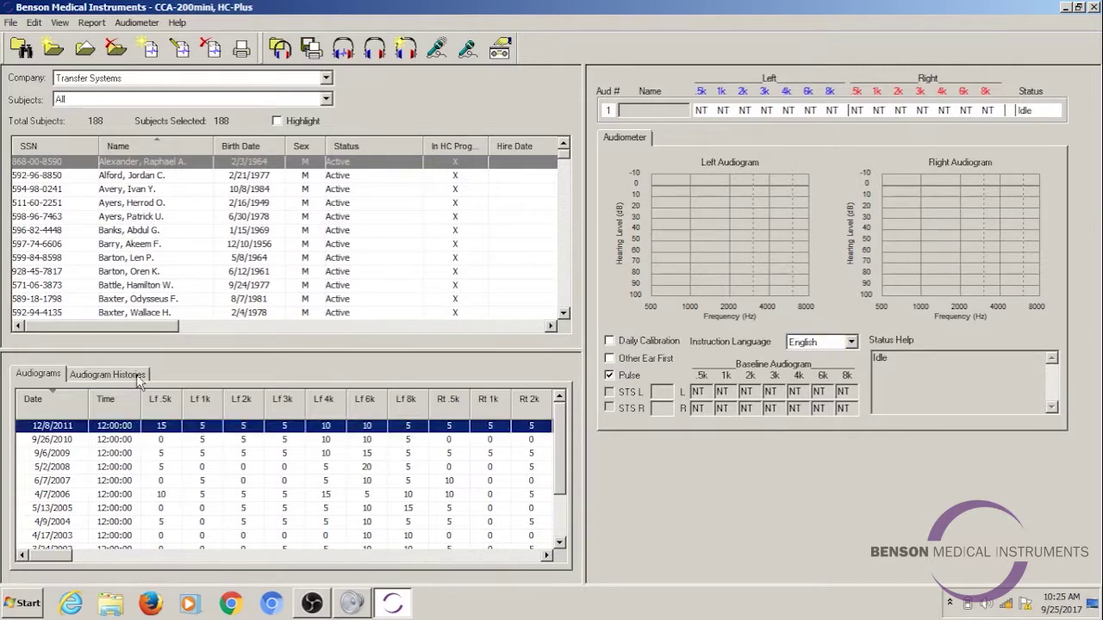
{"action": "left_click", "coordinate": [140, 25]}
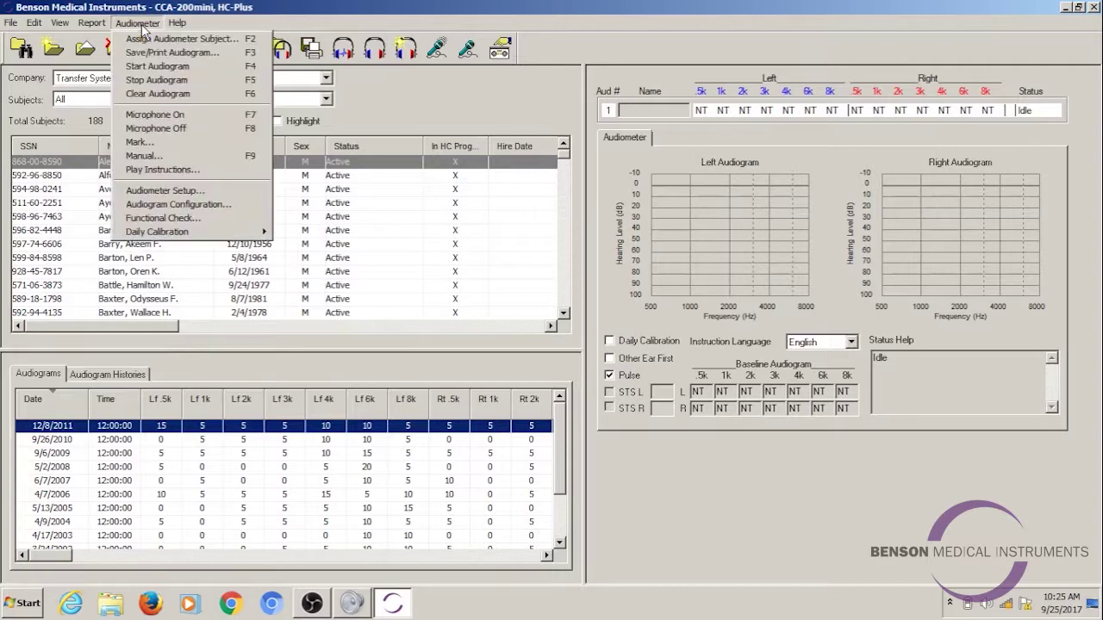
{"action": "mouse_move", "coordinate": [89, 23]}
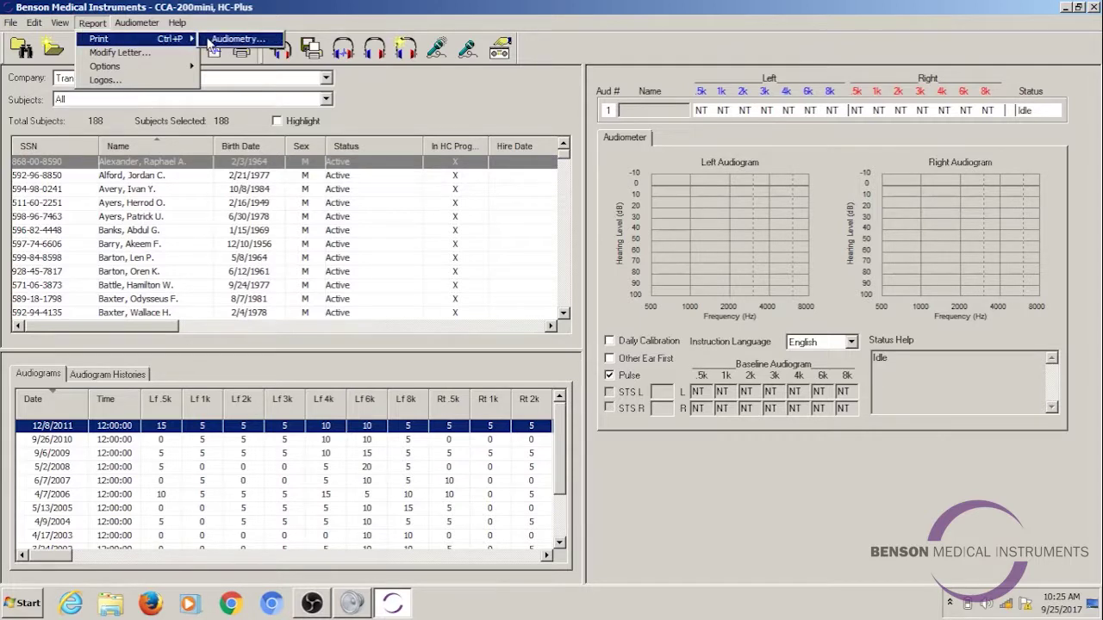
{"action": "left_click", "coordinate": [231, 176]}
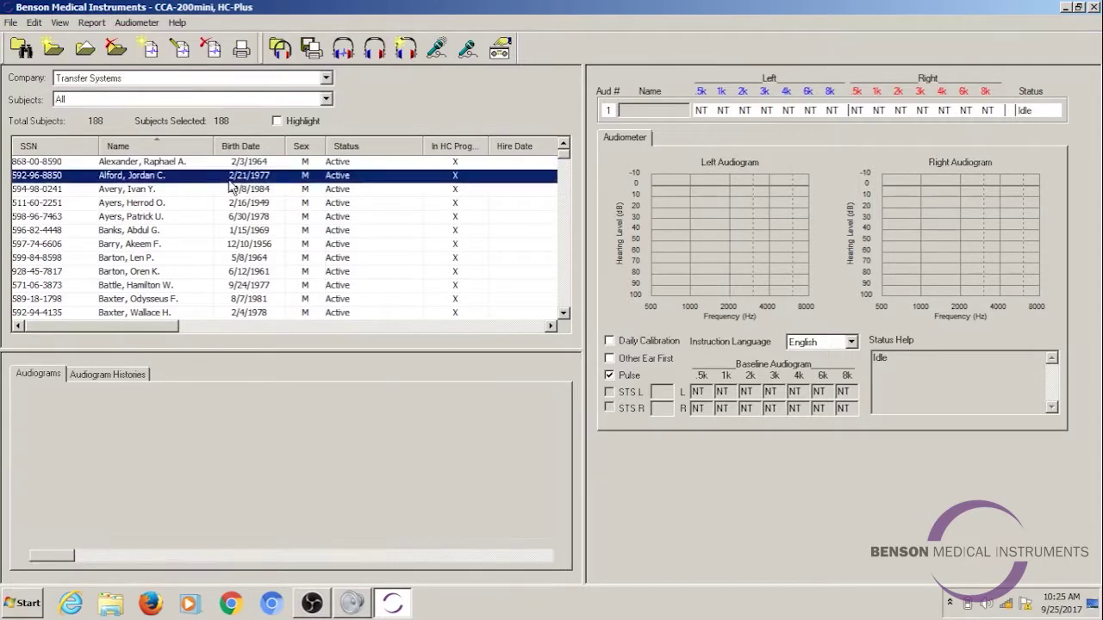
{"action": "double_click", "coordinate": [230, 176]}
{"action": "left_click", "coordinate": [818, 356]}
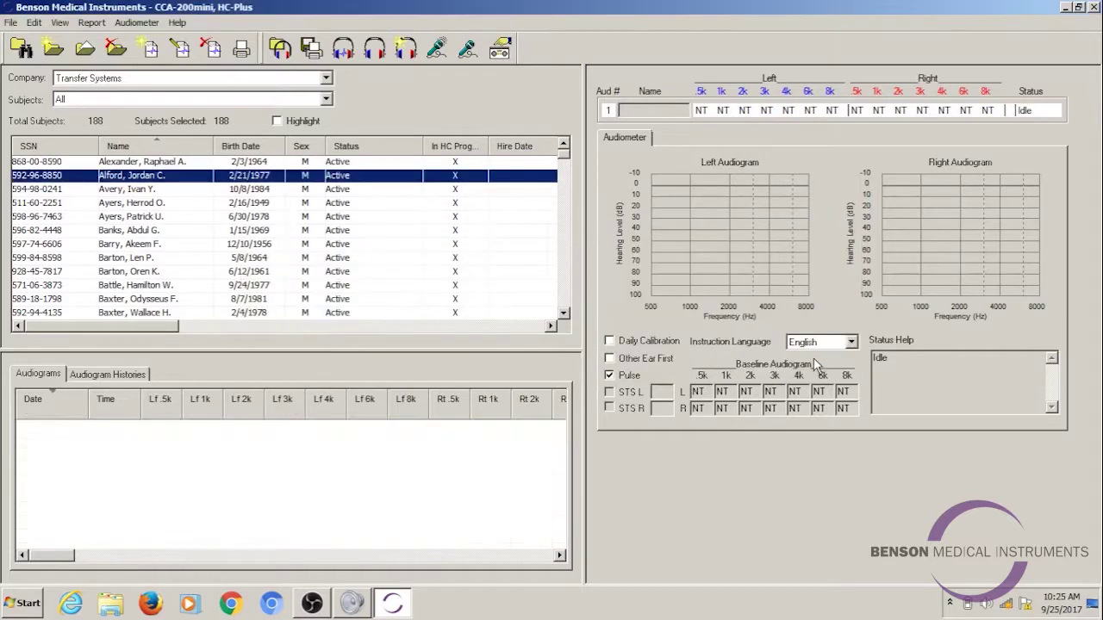
- Set the language of the first subject in the Transfer Systems list to English and save the record
{"action": "left_click", "coordinate": [352, 163]}
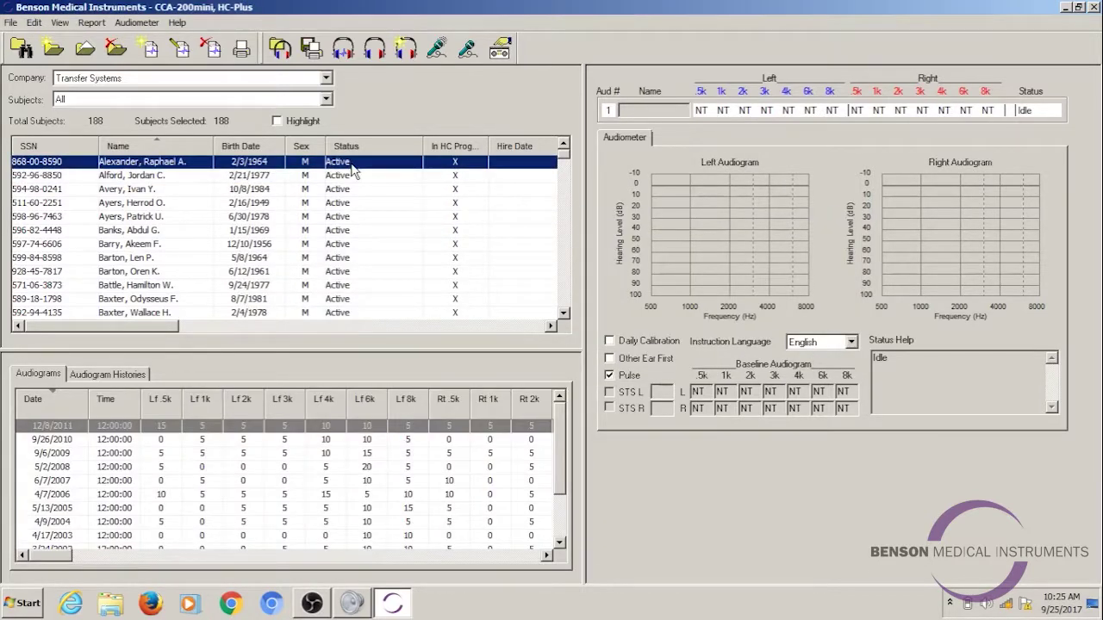
{"action": "double_click", "coordinate": [351, 168]}
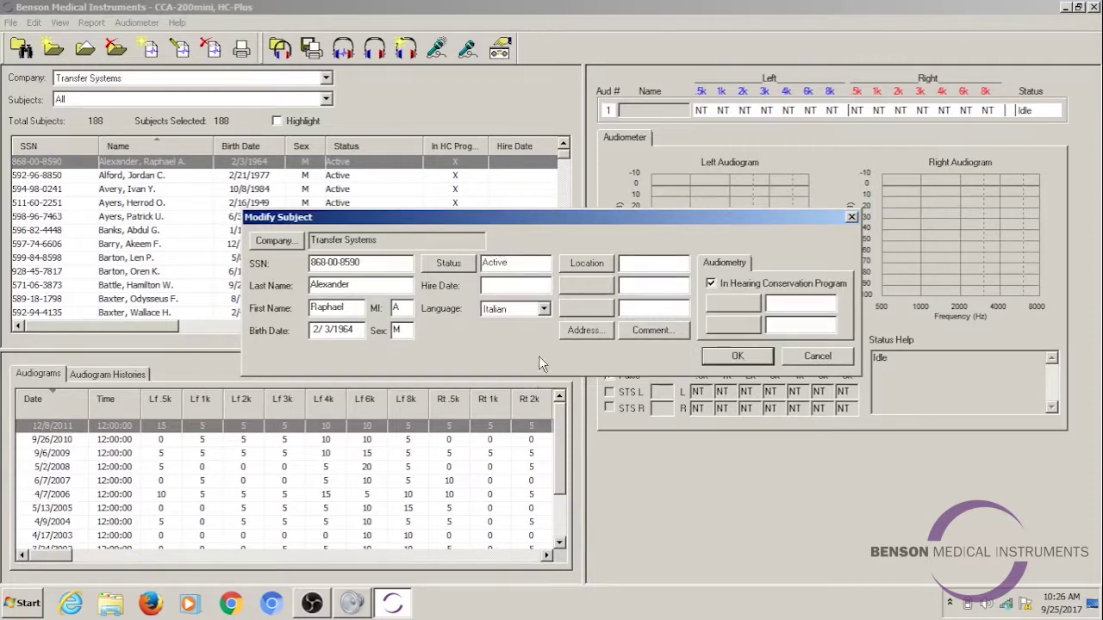
{"action": "left_click", "coordinate": [544, 309]}
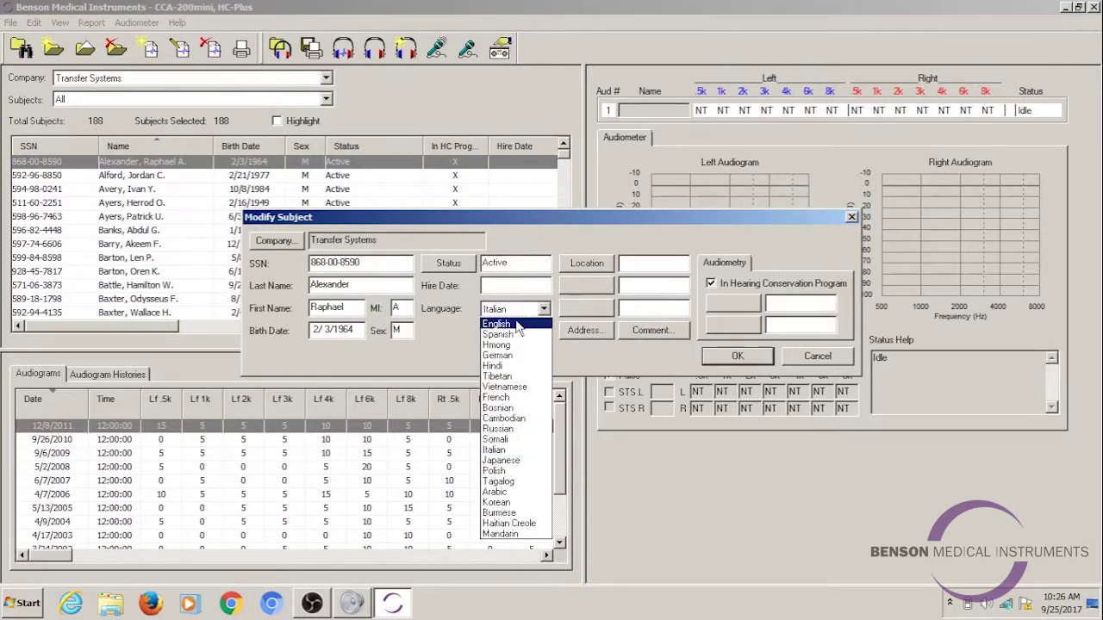
{"action": "left_click", "coordinate": [515, 323]}
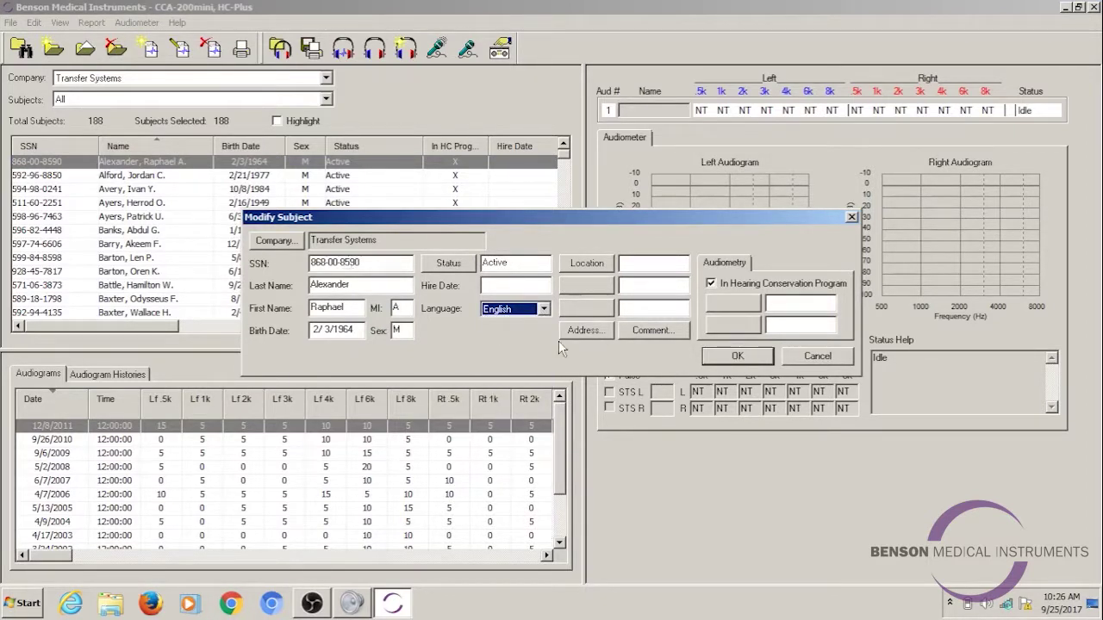
{"action": "left_click", "coordinate": [722, 358]}
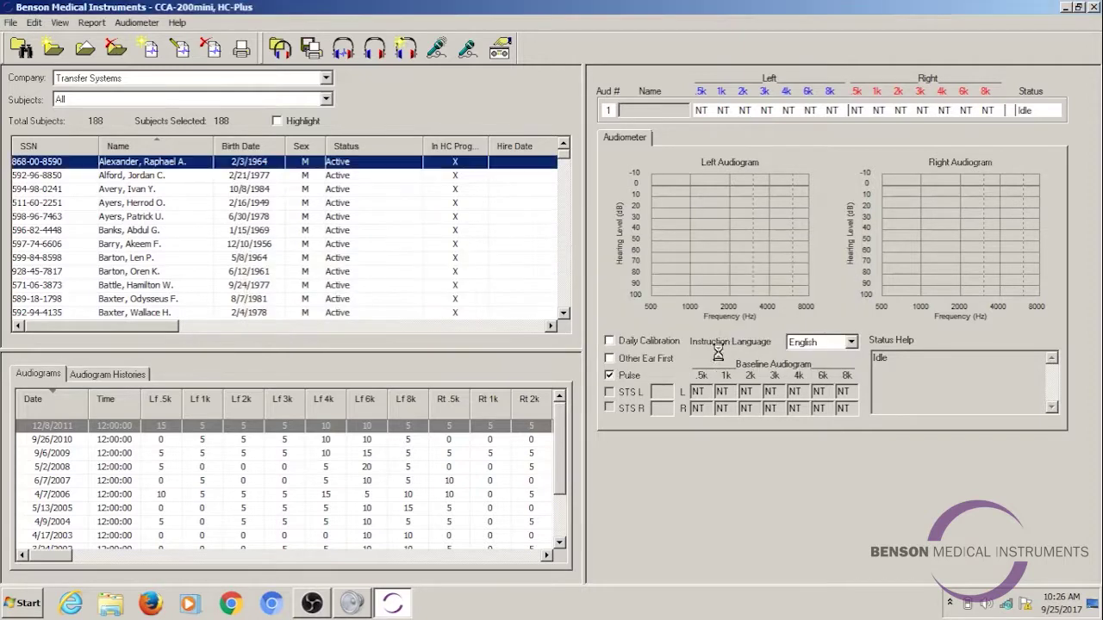
- Print the Subject History Questionnaire to screen for the current subject, with response tags shown
{"action": "left_click", "coordinate": [124, 25]}
{"action": "mouse_move", "coordinate": [92, 23]}
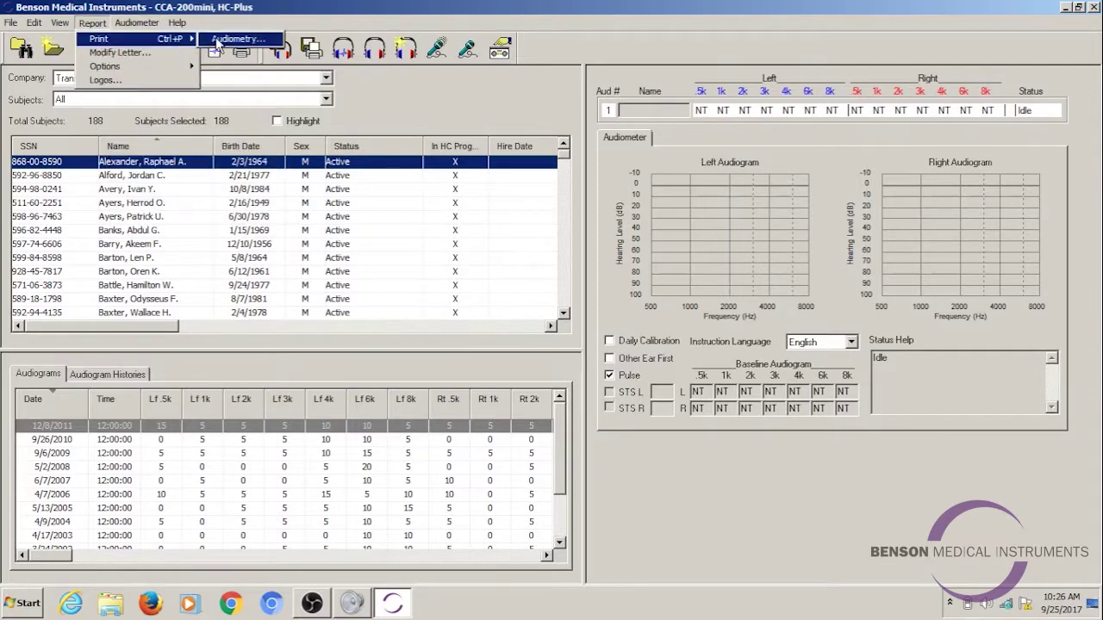
{"action": "left_click", "coordinate": [216, 41]}
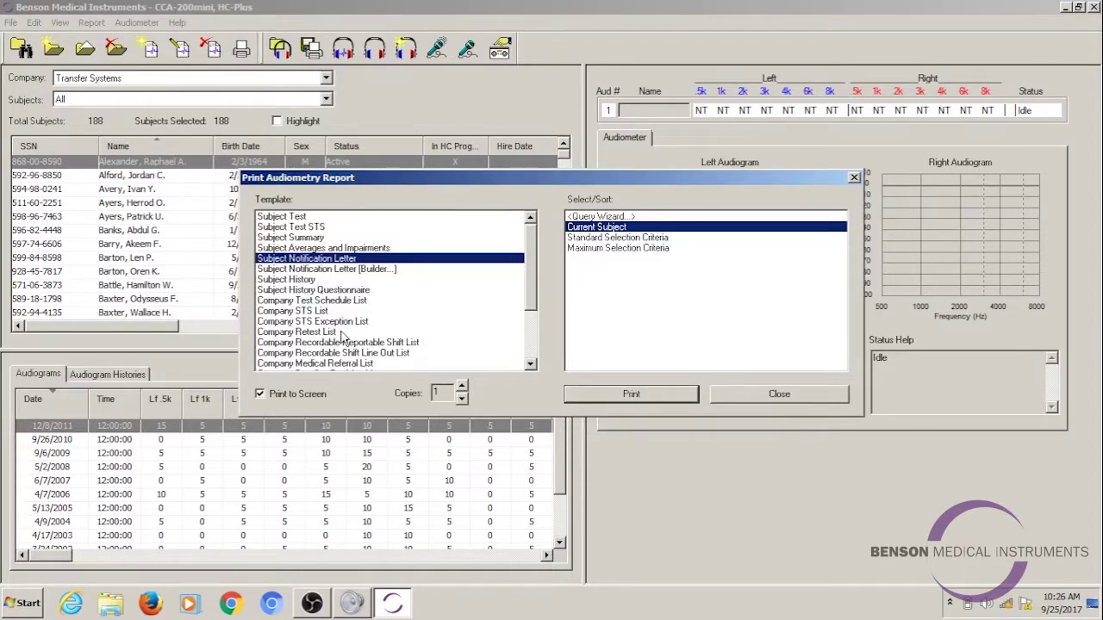
{"action": "left_click", "coordinate": [301, 291]}
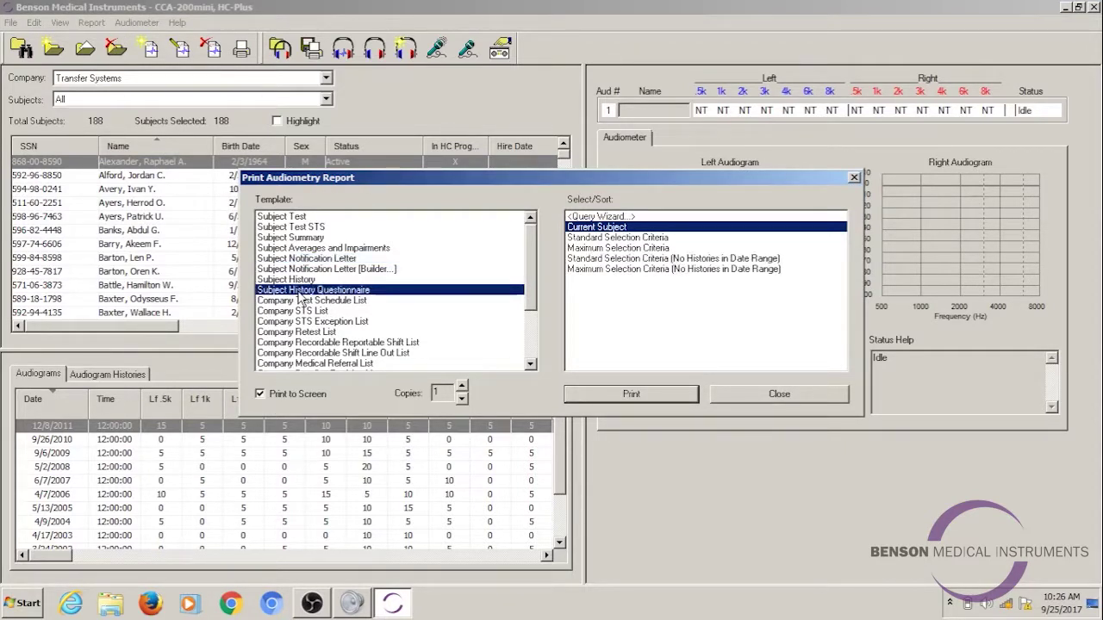
{"action": "left_click", "coordinate": [663, 400]}
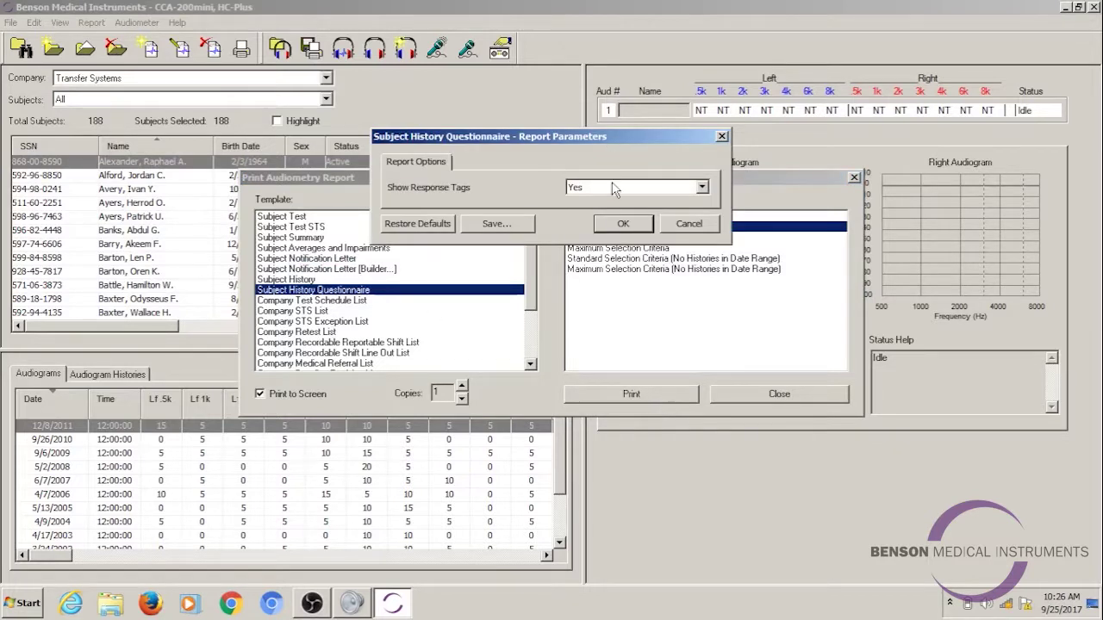
{"action": "left_click", "coordinate": [607, 225]}
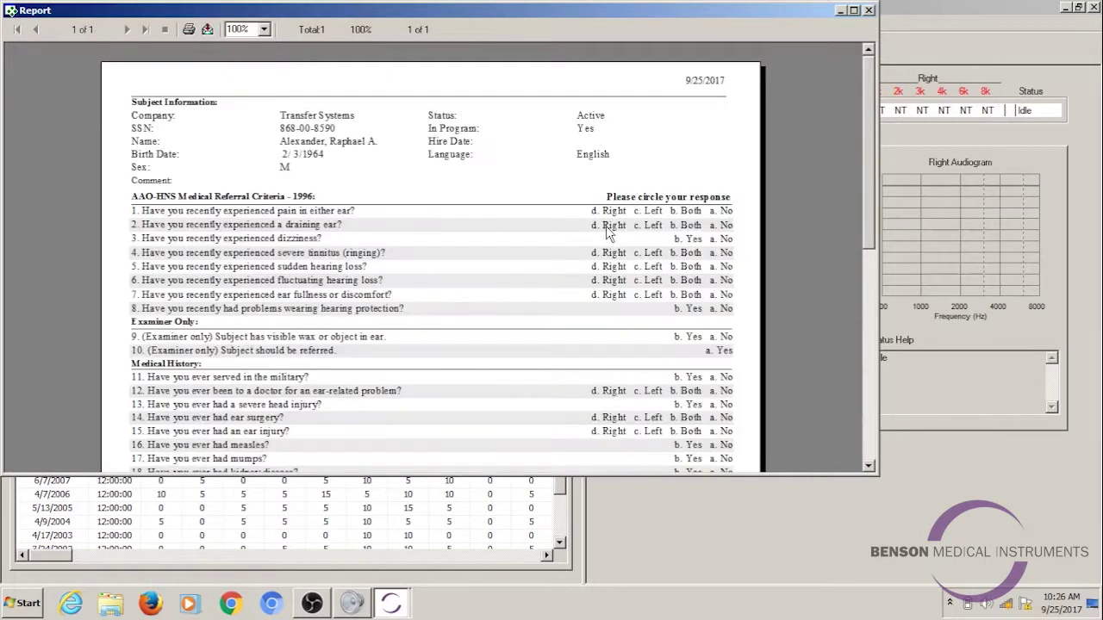
- Examine the English questionnaire at full-window size and close the report and the print dialog
{"action": "left_click", "coordinate": [854, 10]}
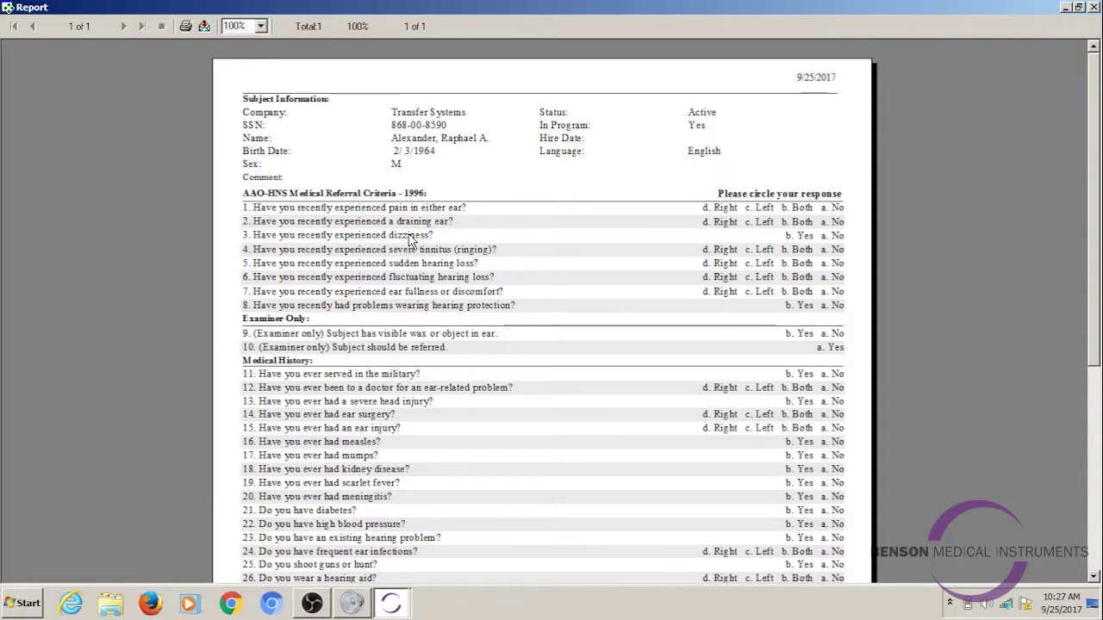
{"action": "left_click", "coordinate": [1094, 7]}
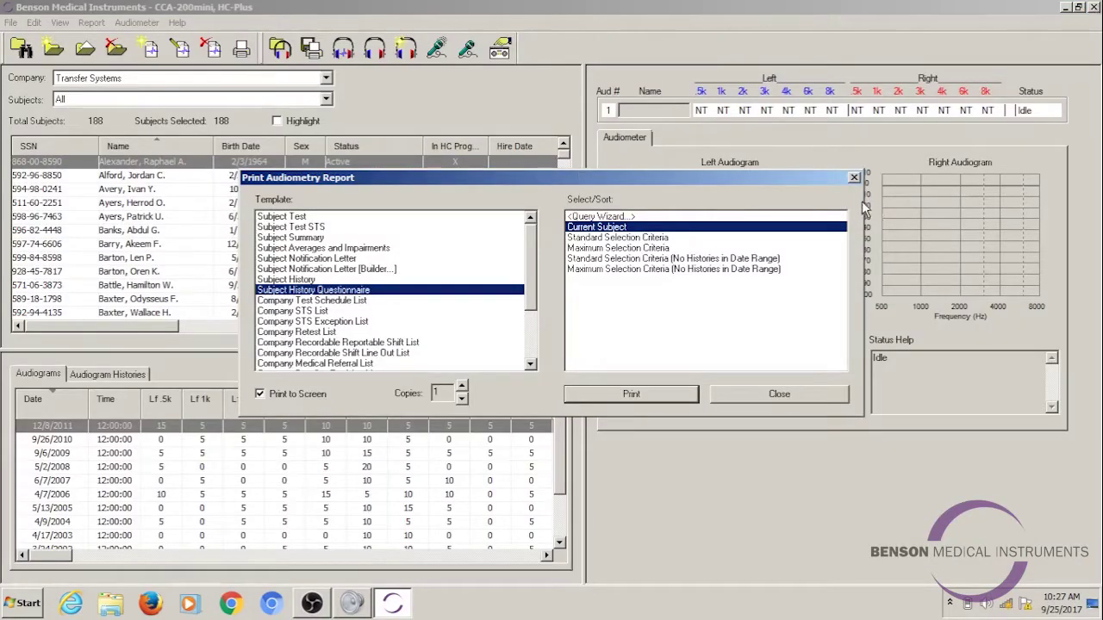
{"action": "left_click", "coordinate": [853, 177]}
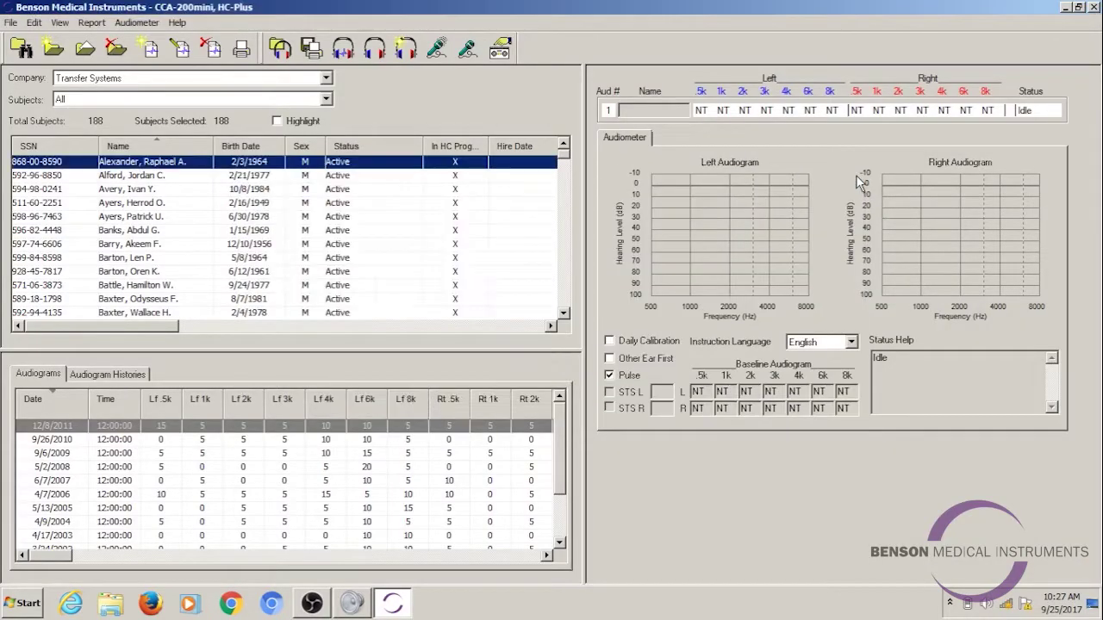
- Modify the first subject's record so the language is Spanish and save it
{"action": "right_click", "coordinate": [211, 170]}
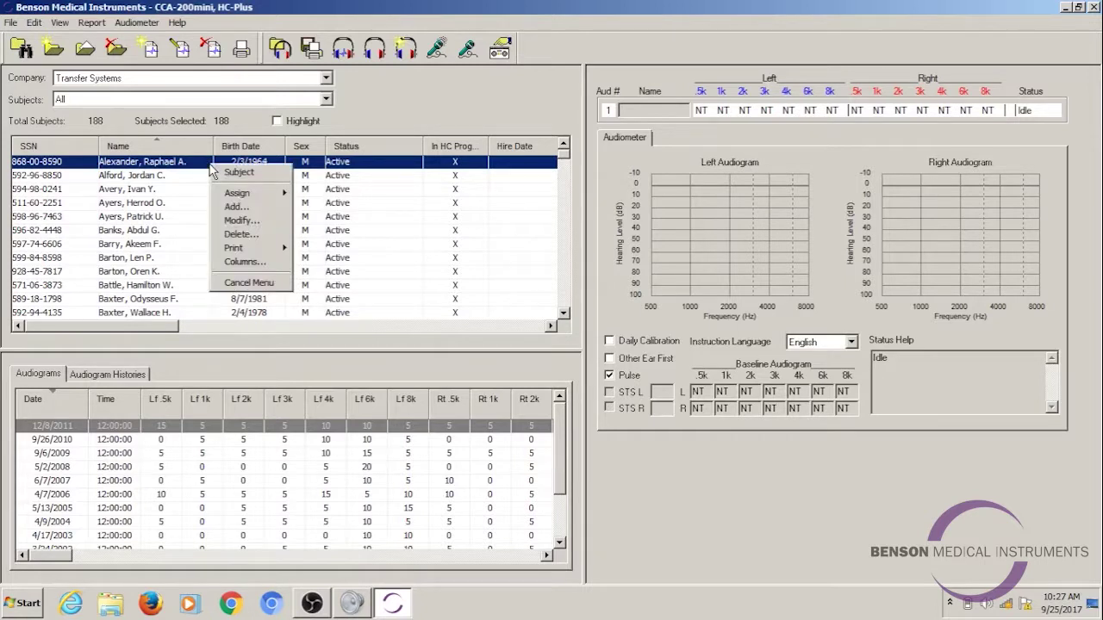
{"action": "left_click", "coordinate": [241, 221]}
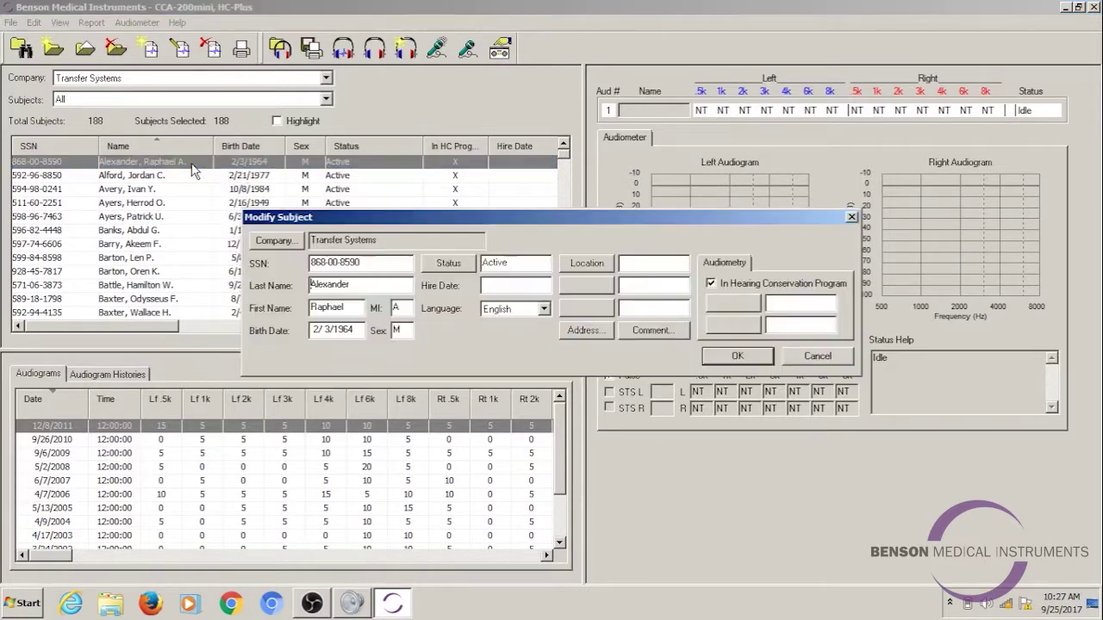
{"action": "left_click", "coordinate": [543, 309]}
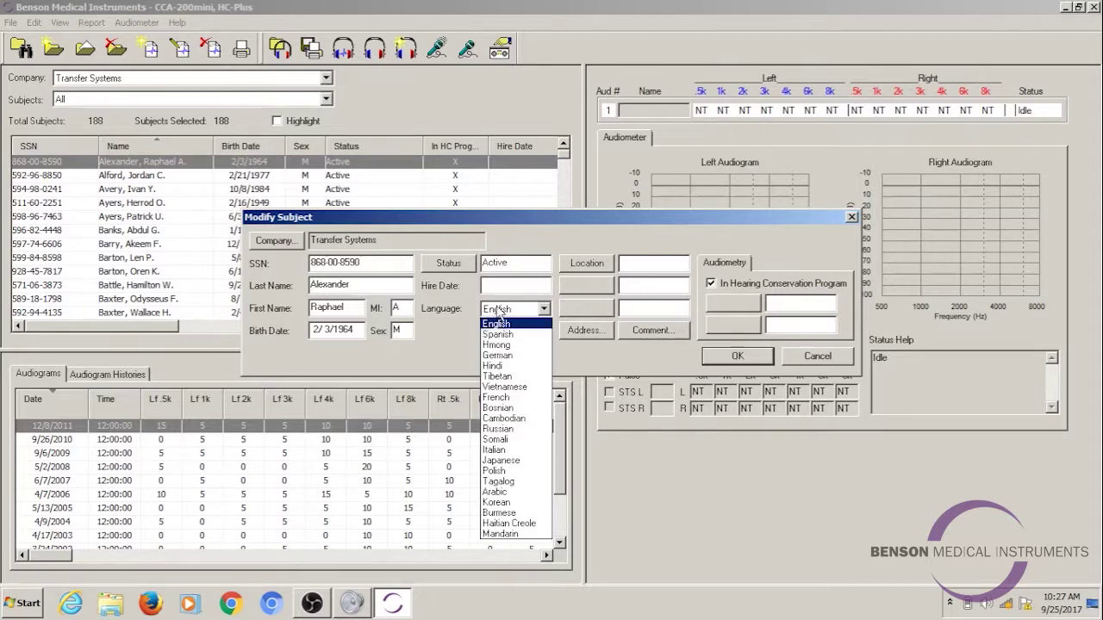
{"action": "left_click", "coordinate": [508, 334]}
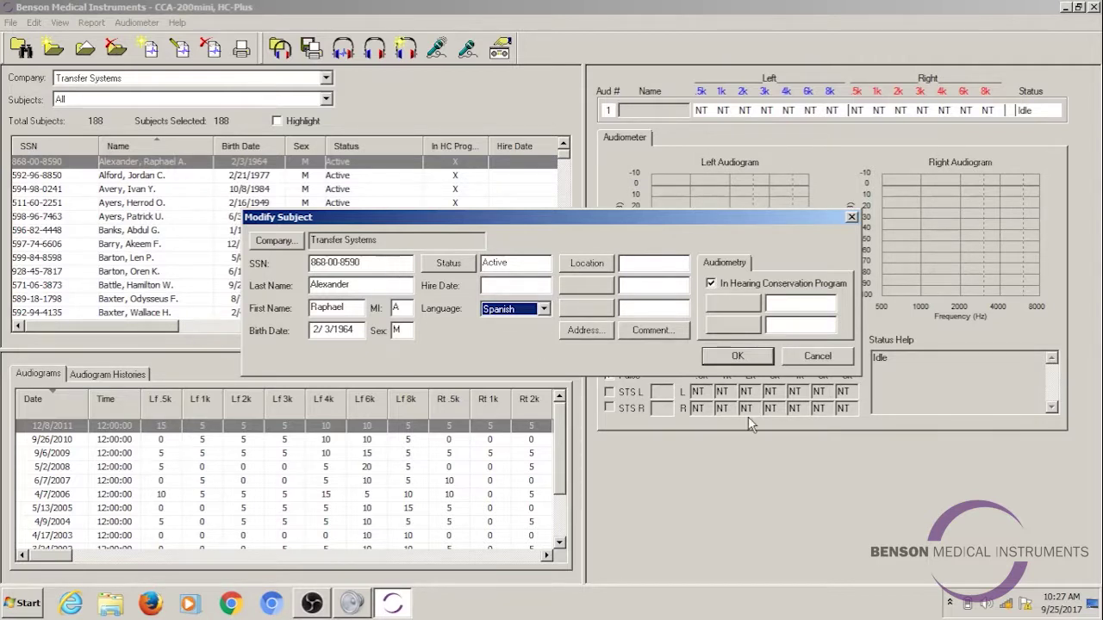
{"action": "left_click", "coordinate": [741, 357]}
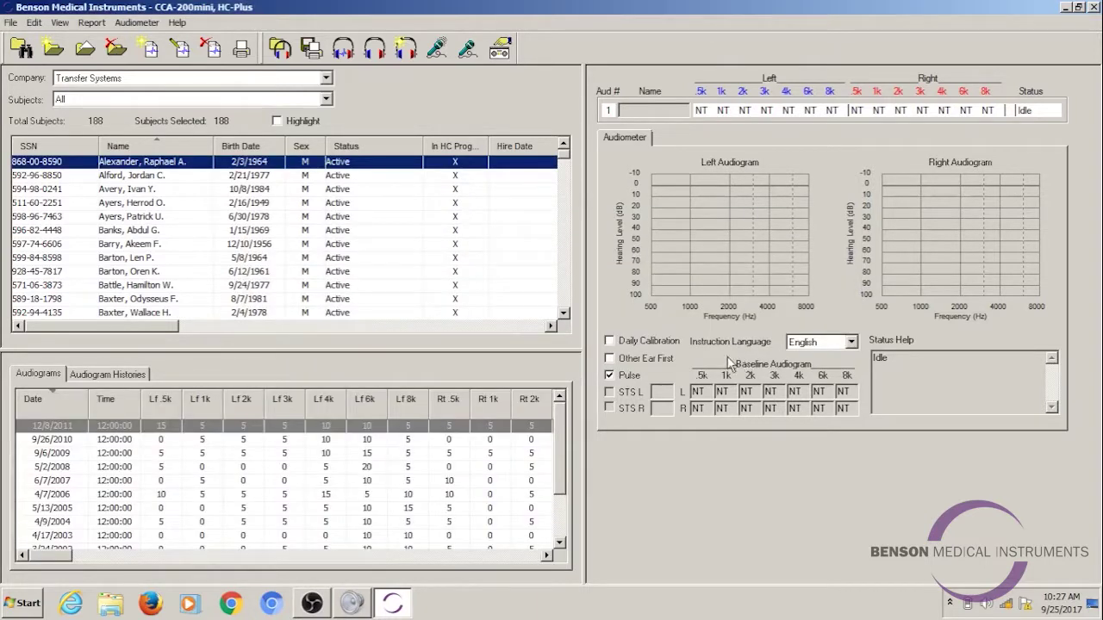
- Print the Subject History Questionnaire to screen again for the Spanish-language subject, keeping response tags on
{"action": "left_click", "coordinate": [86, 24]}
{"action": "mouse_move", "coordinate": [96, 42]}
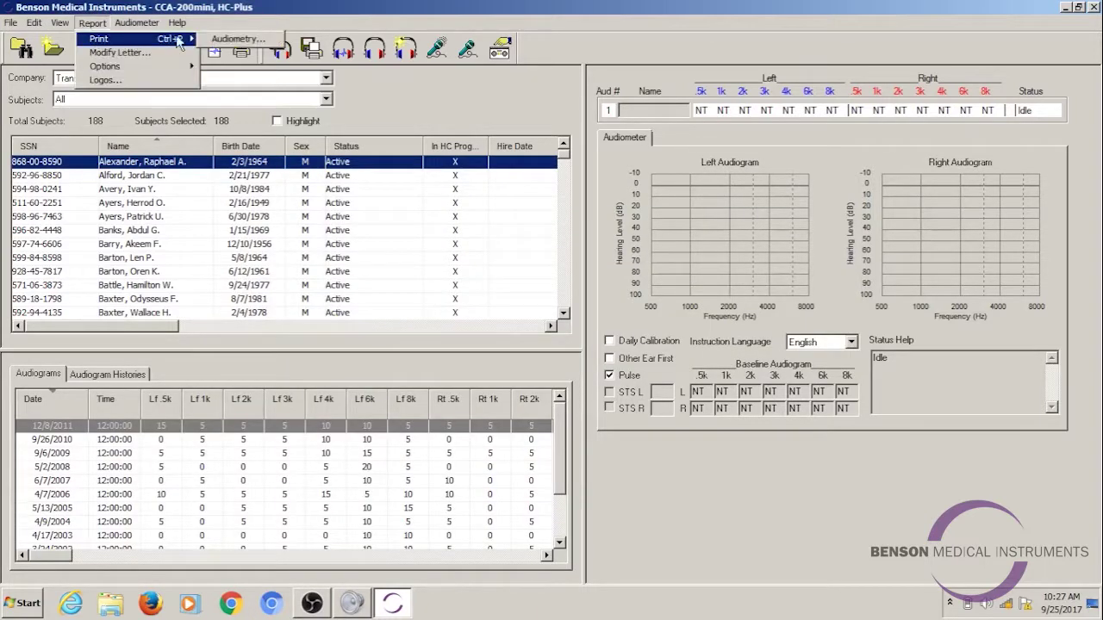
{"action": "left_click", "coordinate": [237, 39]}
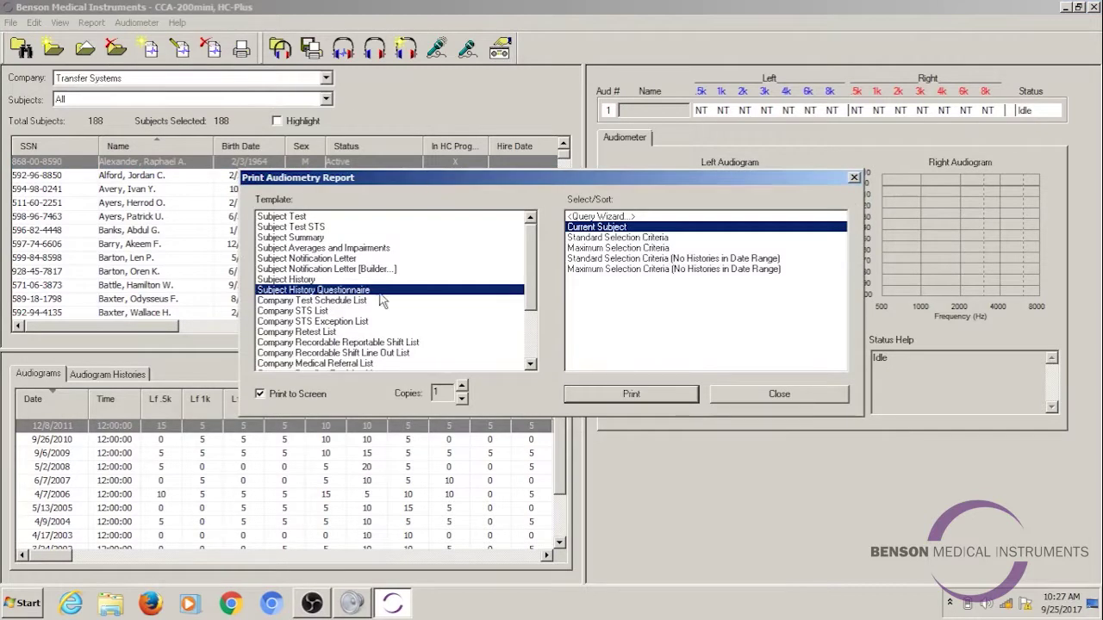
{"action": "left_click", "coordinate": [637, 395]}
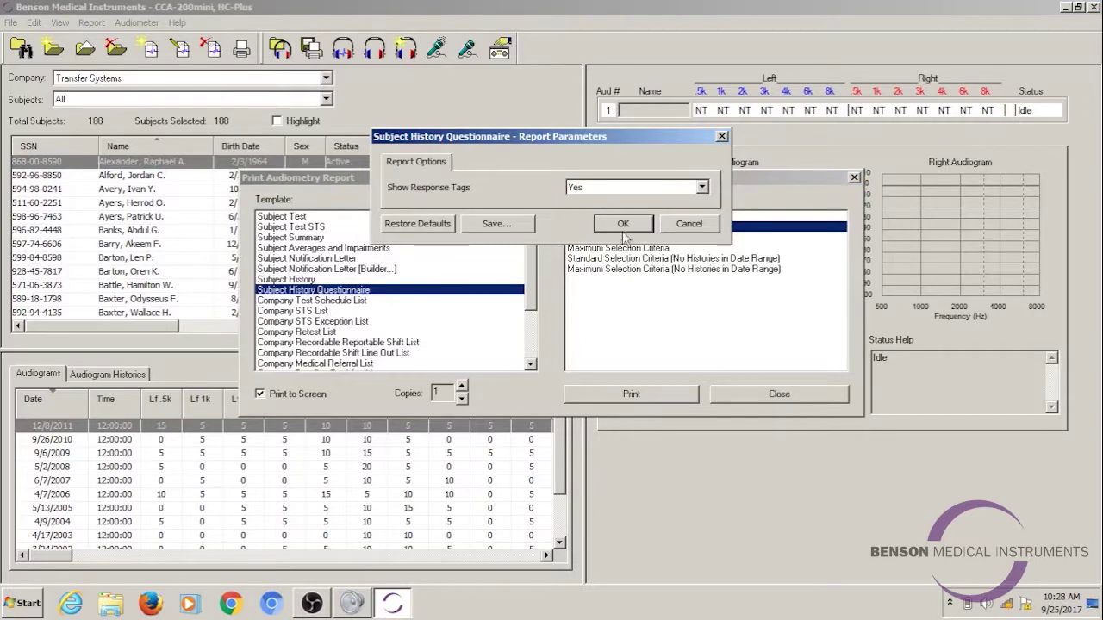
{"action": "left_click", "coordinate": [623, 225]}
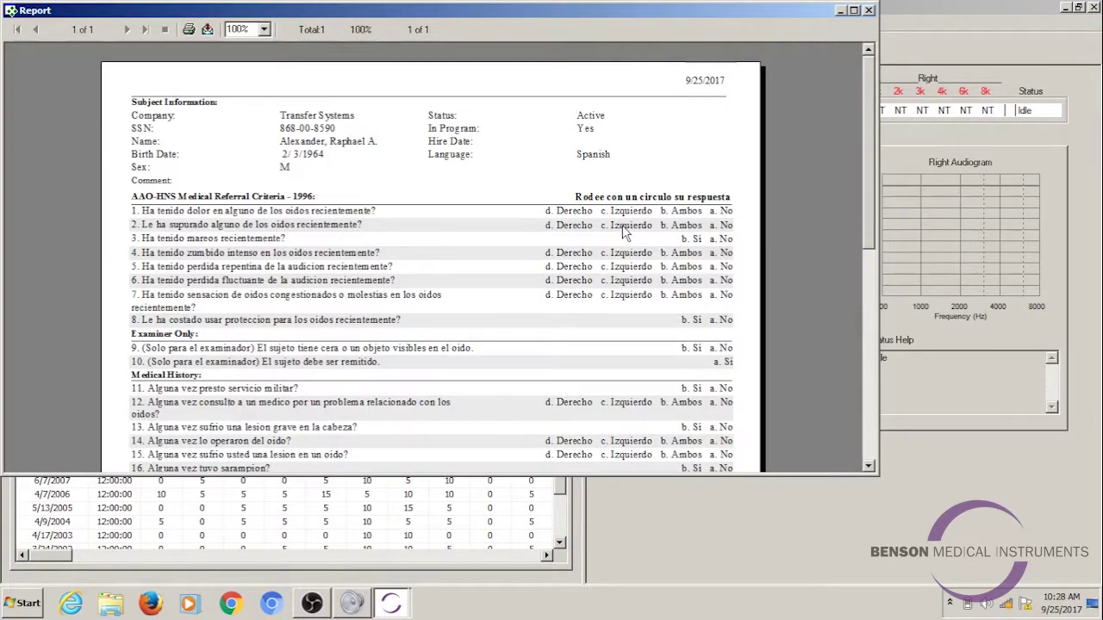
- Examine the Spanish questionnaire at full-window size and close the report and the print dialog
{"action": "left_click", "coordinate": [853, 11]}
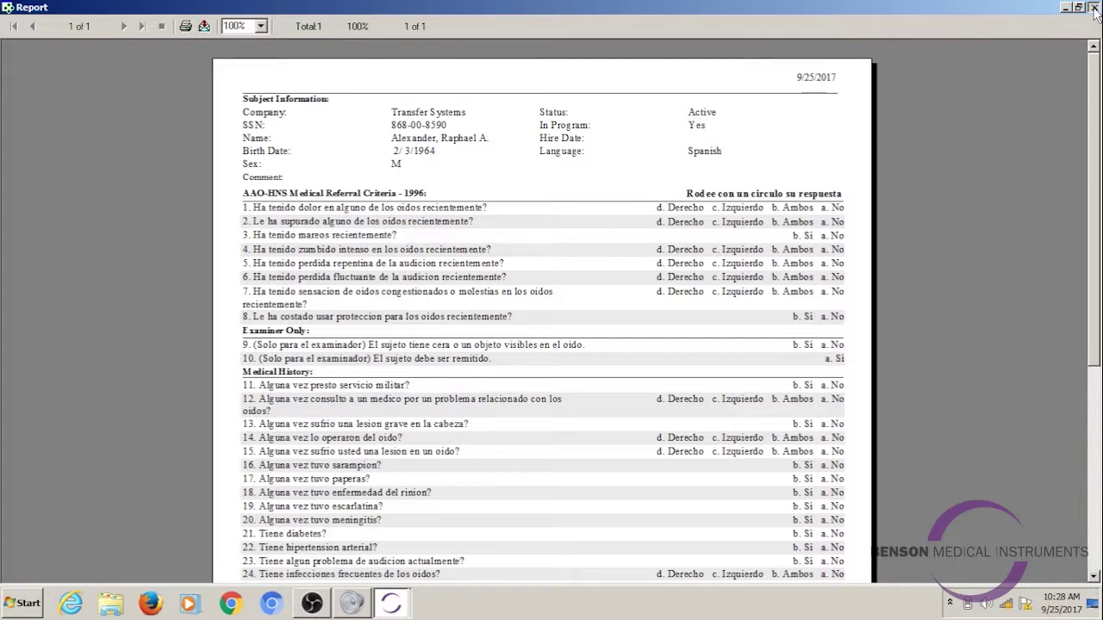
{"action": "left_click", "coordinate": [1093, 8]}
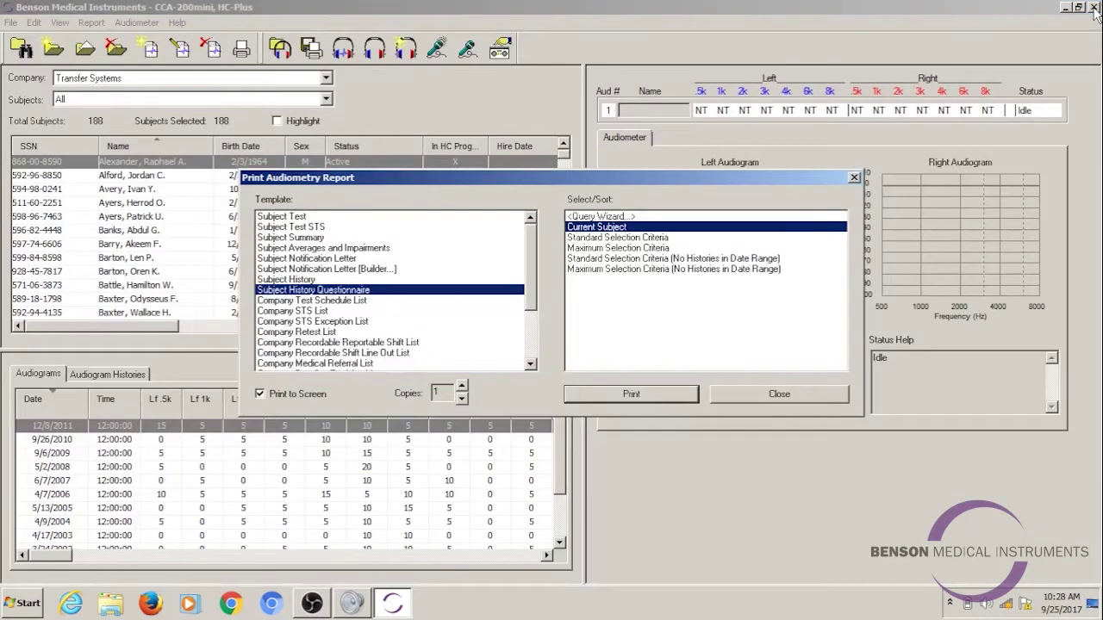
{"action": "left_click", "coordinate": [780, 394]}
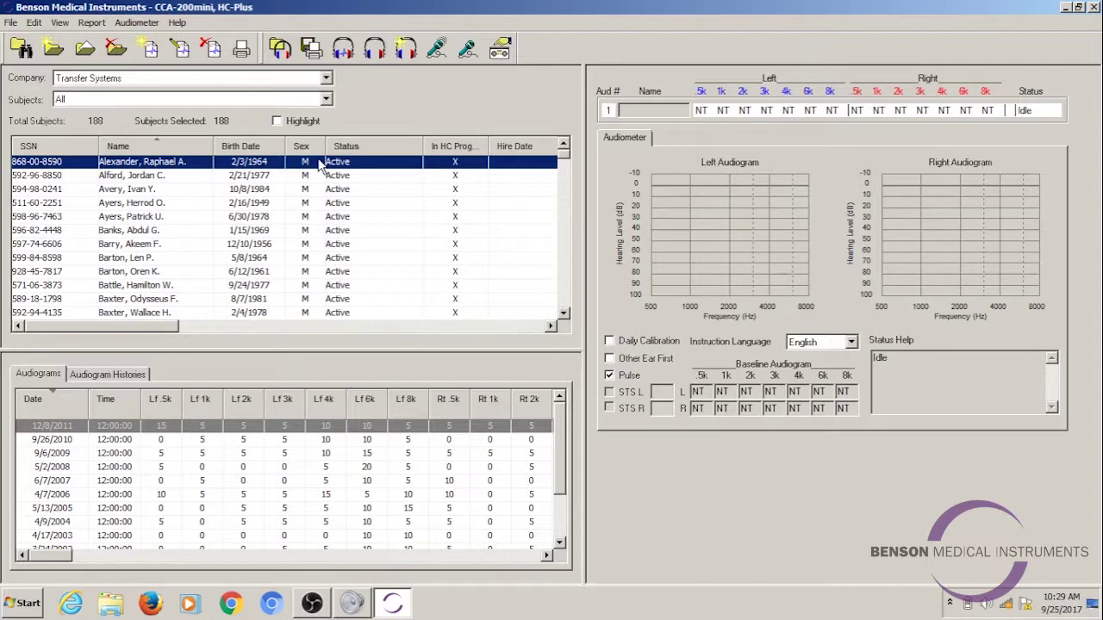
- Switch the first subject's language back to English and save the record
{"action": "double_click", "coordinate": [279, 162]}
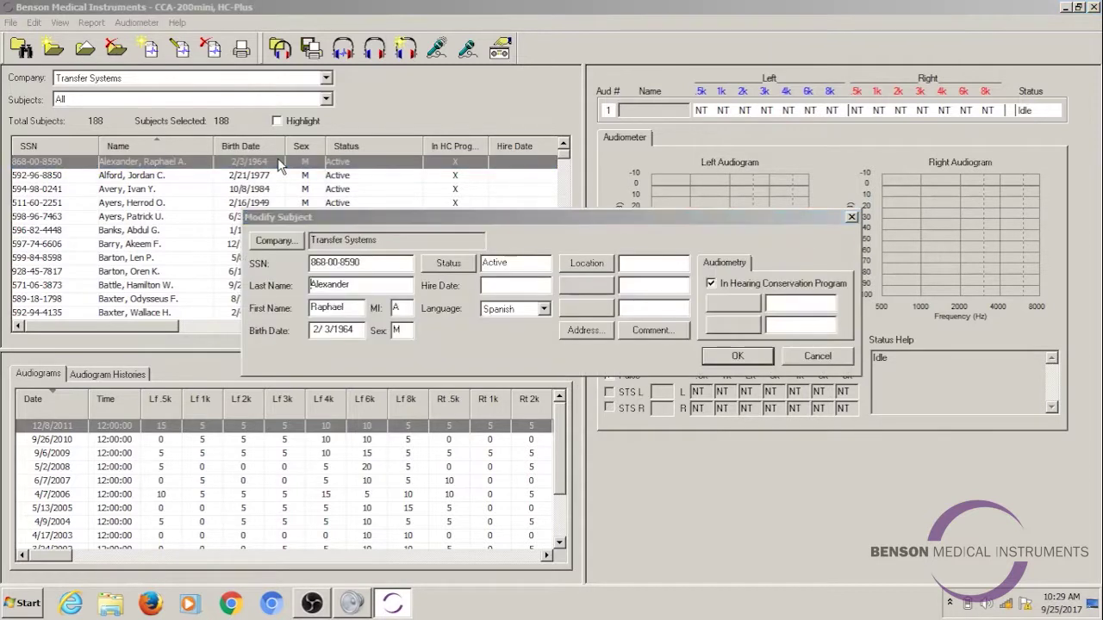
{"action": "left_click", "coordinate": [527, 310]}
{"action": "left_click", "coordinate": [514, 333]}
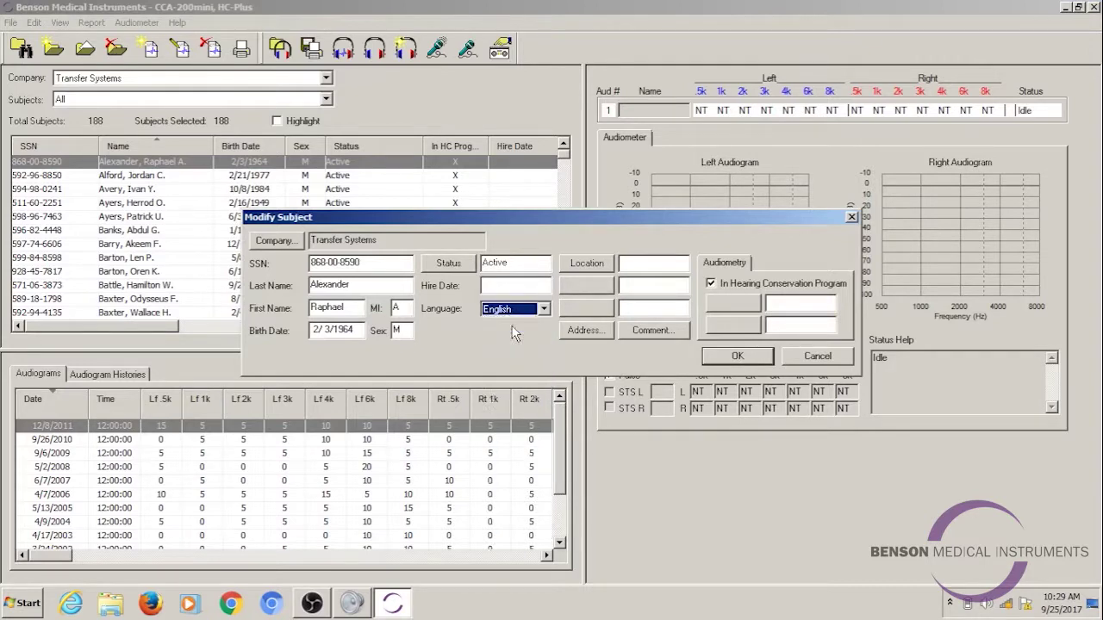
{"action": "left_click", "coordinate": [729, 357]}
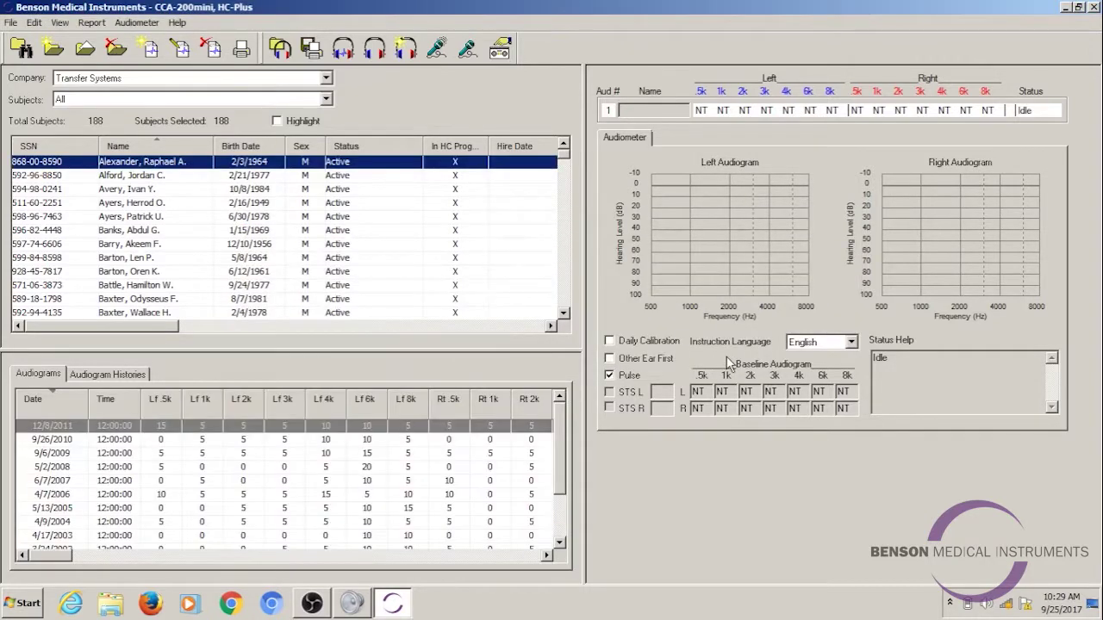
- Assign the first subject in the list to audiometer booth 1, keeping English as the language
{"action": "right_click", "coordinate": [244, 164]}
{"action": "mouse_move", "coordinate": [269, 189]}
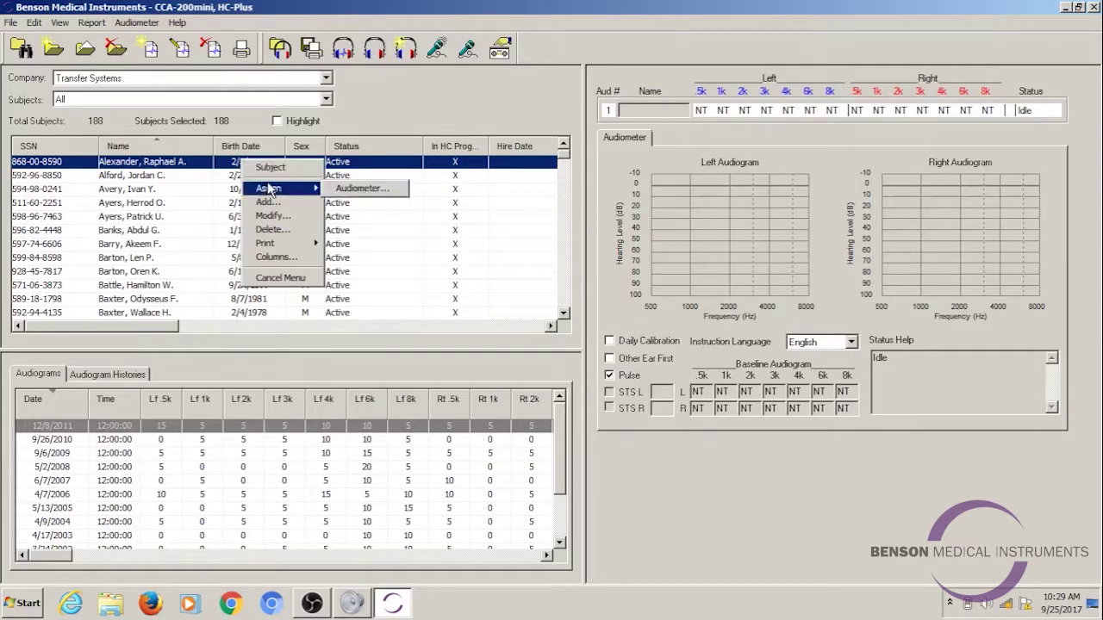
{"action": "left_click", "coordinate": [332, 188]}
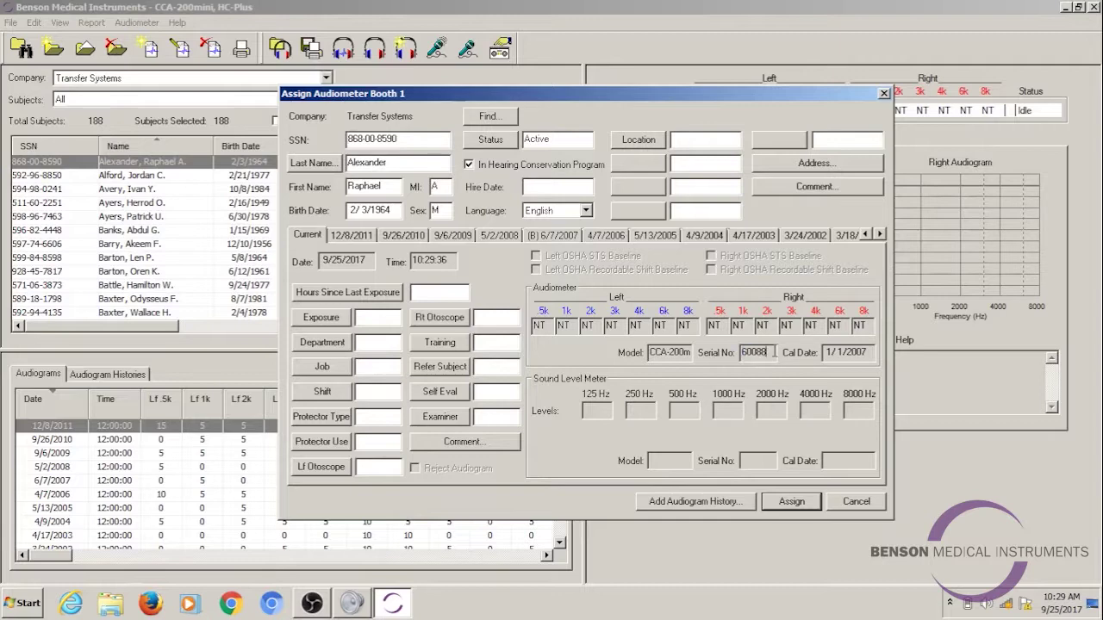
{"action": "left_click", "coordinate": [783, 499]}
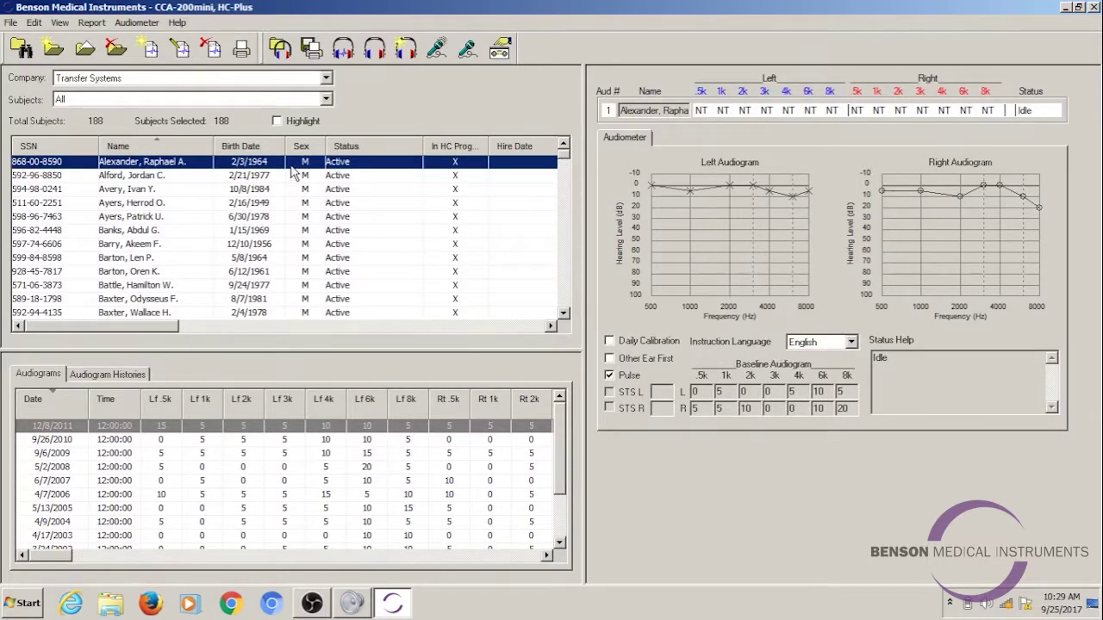
- Start and stop the hearing test with English instructions, and clear the subject from audiometer 1
{"action": "left_click", "coordinate": [342, 50]}
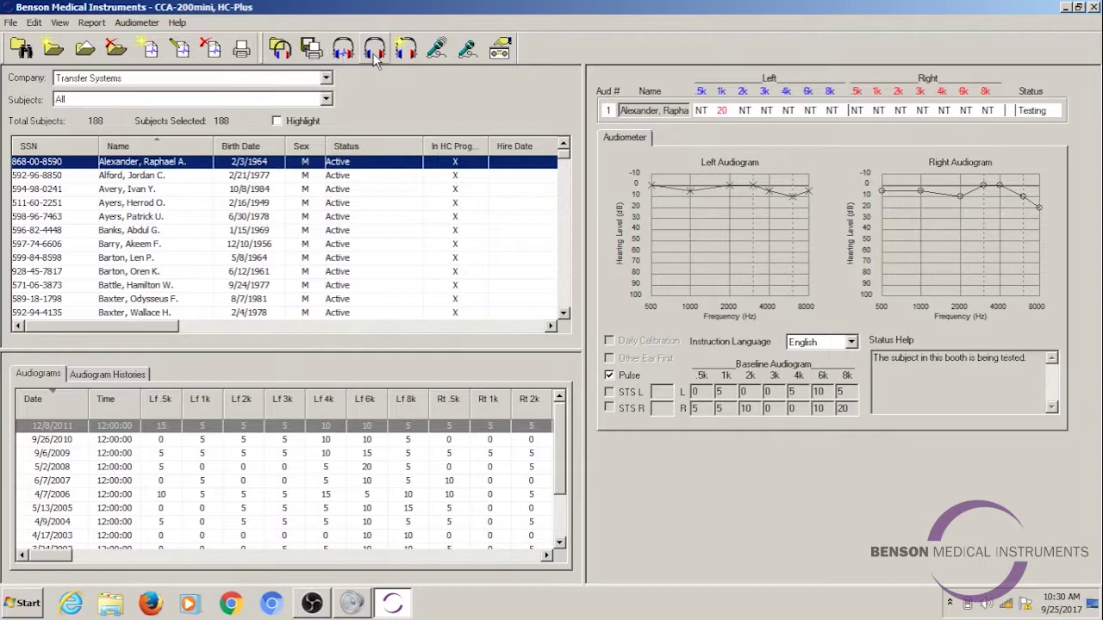
{"action": "left_click", "coordinate": [373, 52]}
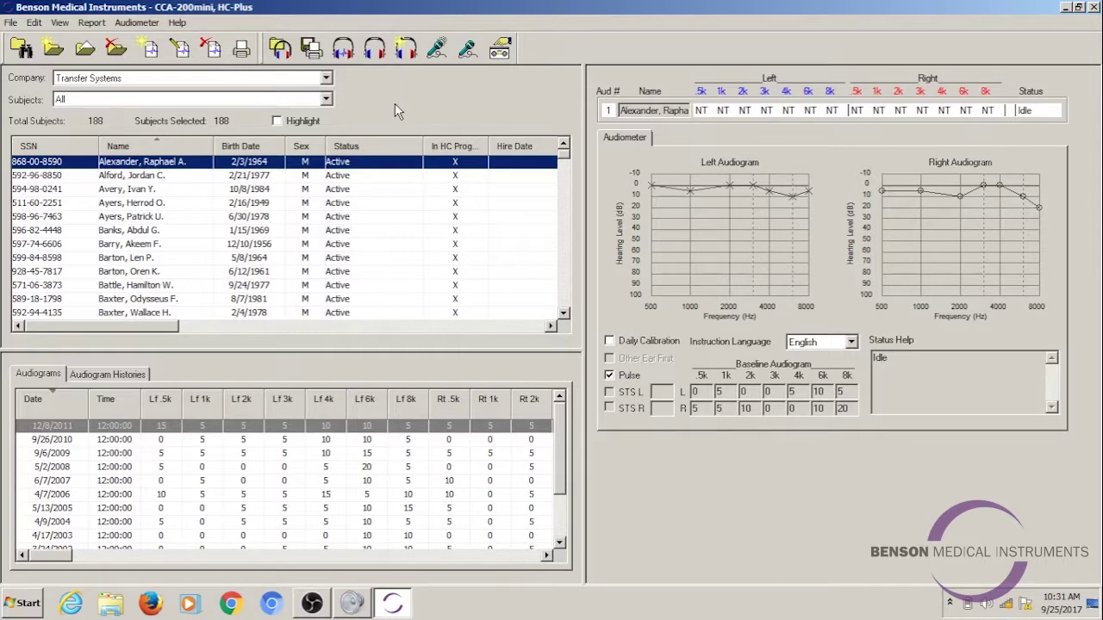
{"action": "left_click", "coordinate": [409, 55]}
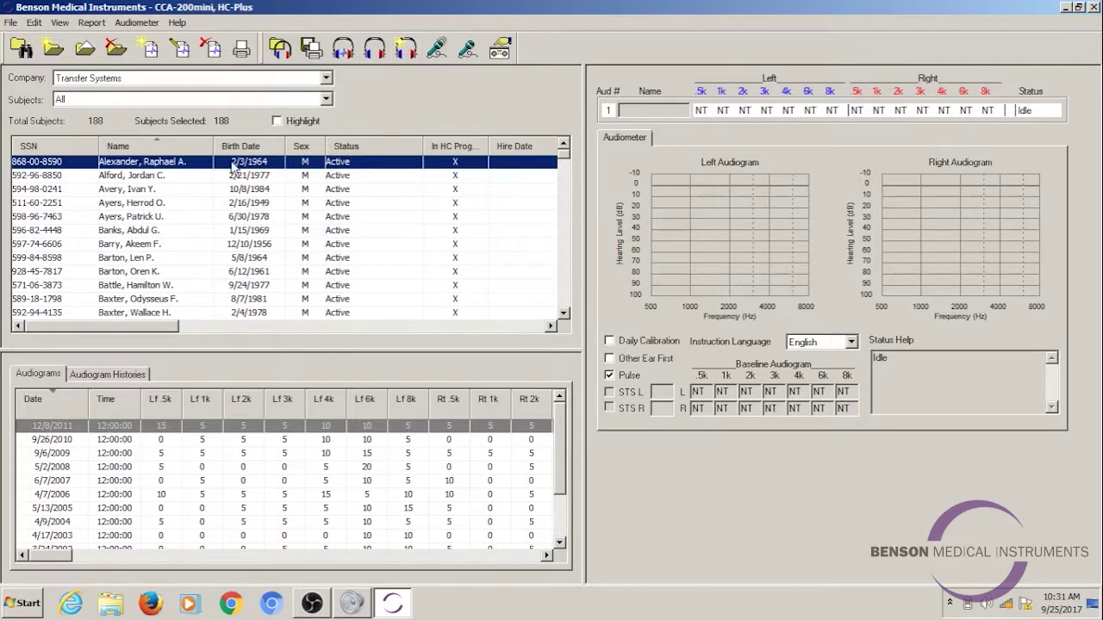
- Set the first subject's language to Russian and save the record
{"action": "double_click", "coordinate": [234, 164]}
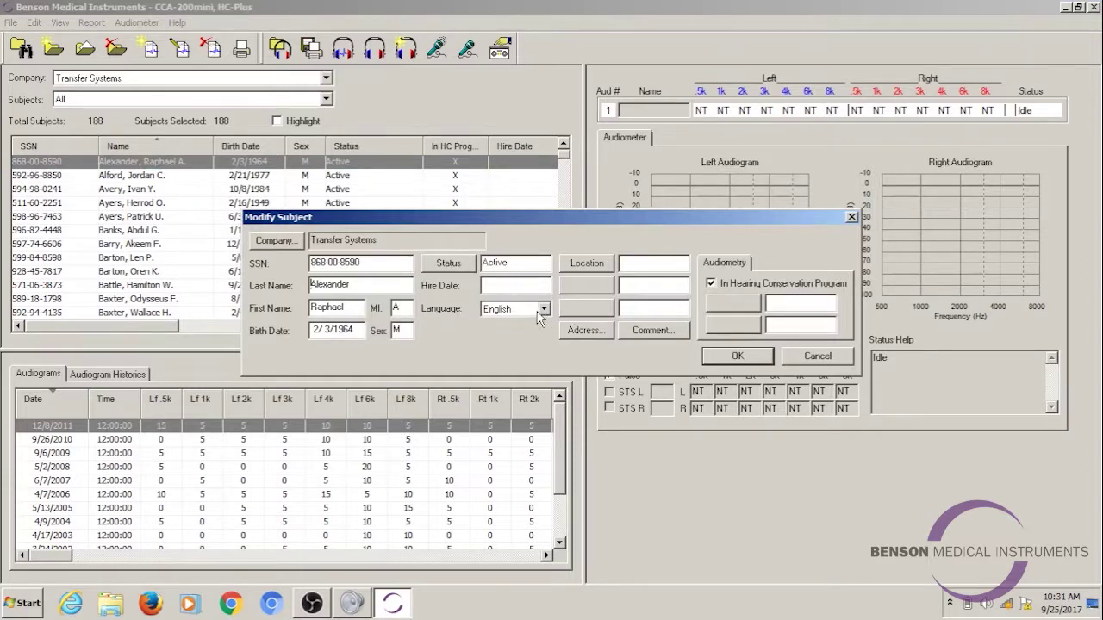
{"action": "left_click", "coordinate": [531, 315]}
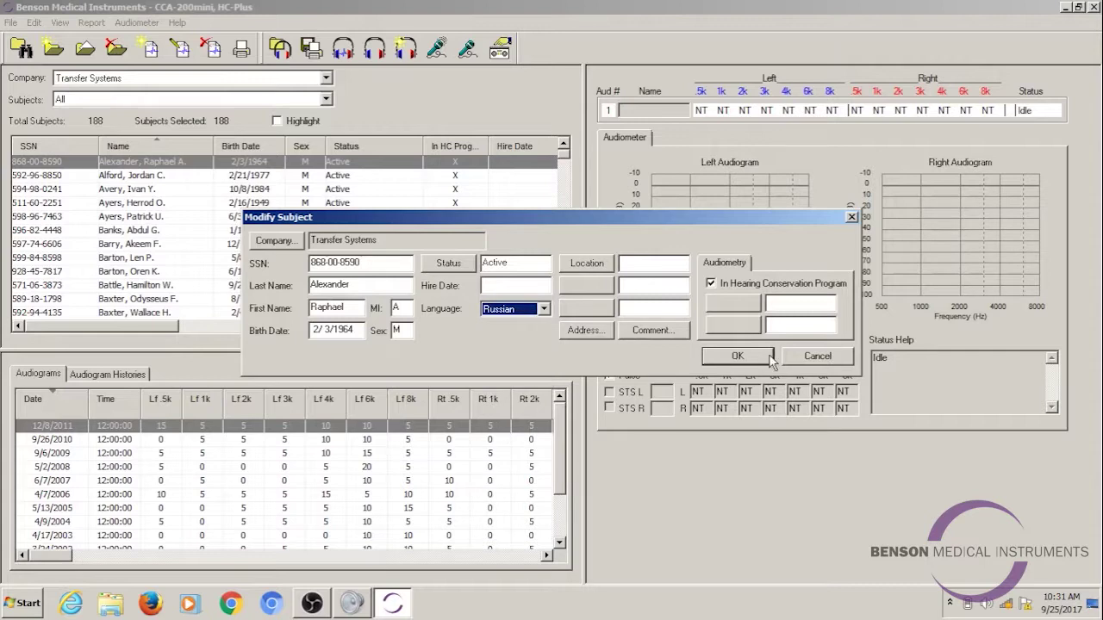
{"action": "left_click", "coordinate": [739, 356]}
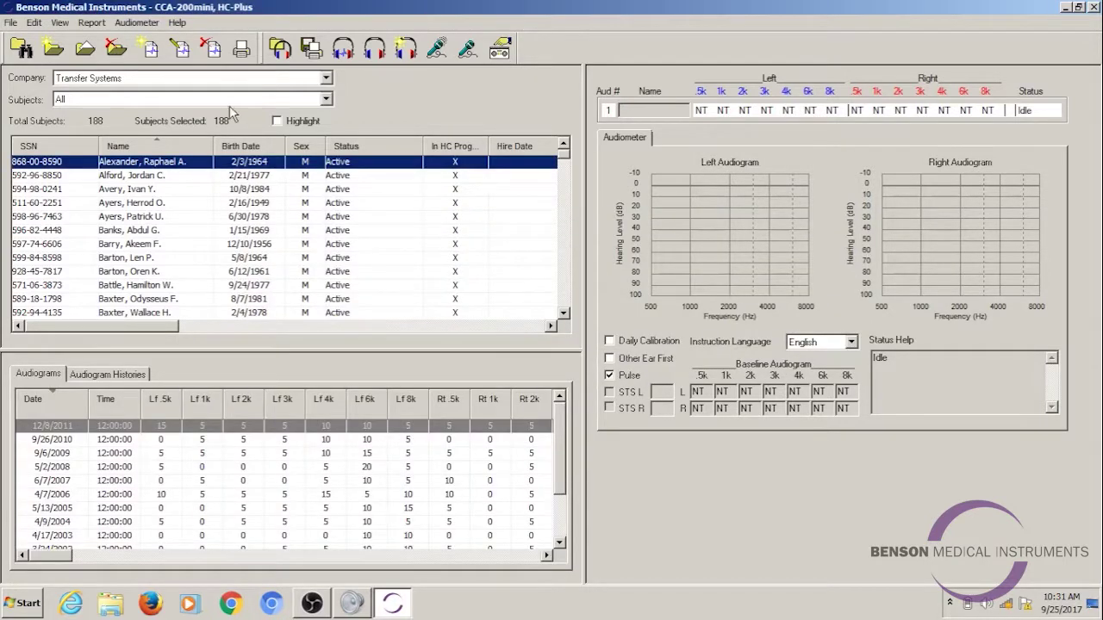
- Assign the Russian-language subject to audiometer booth 1
{"action": "right_click", "coordinate": [210, 161]}
{"action": "mouse_move", "coordinate": [237, 190]}
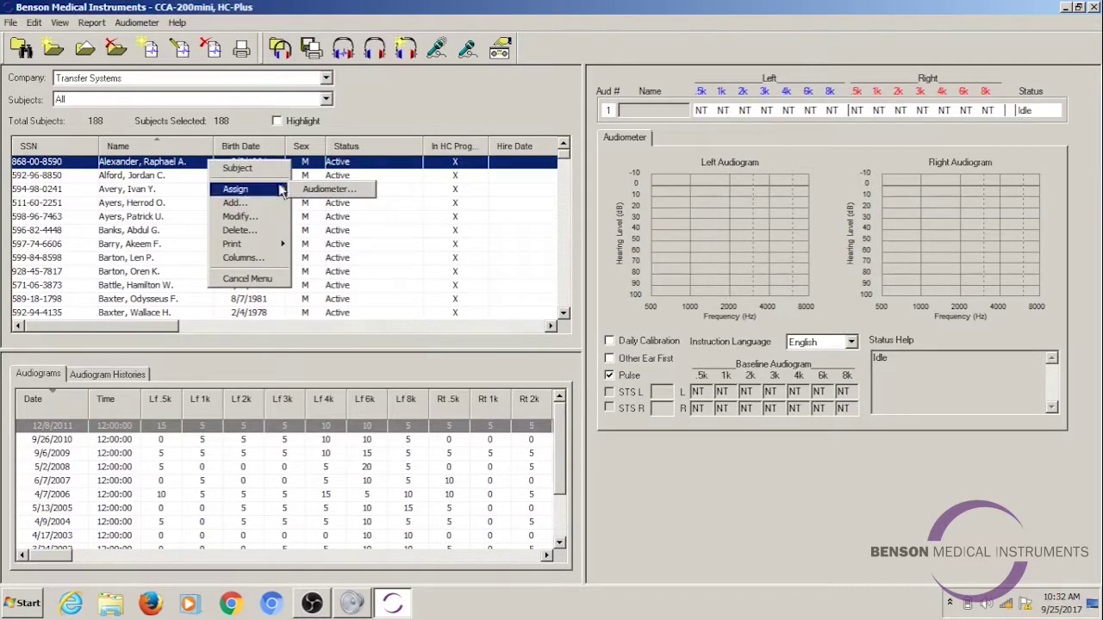
{"action": "left_click", "coordinate": [340, 191]}
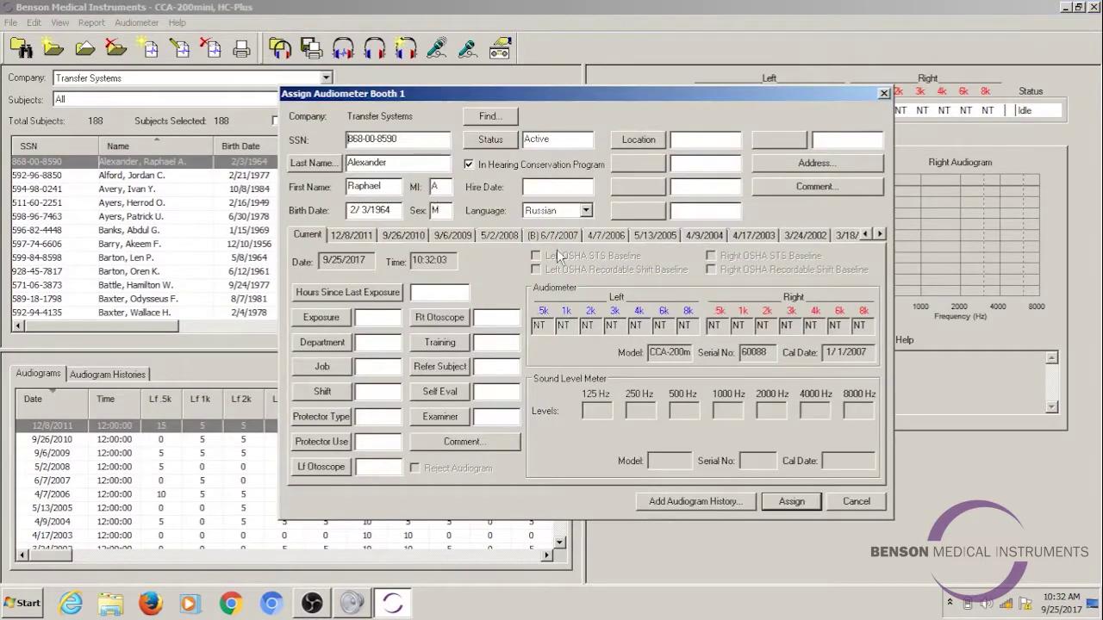
{"action": "left_click", "coordinate": [780, 502]}
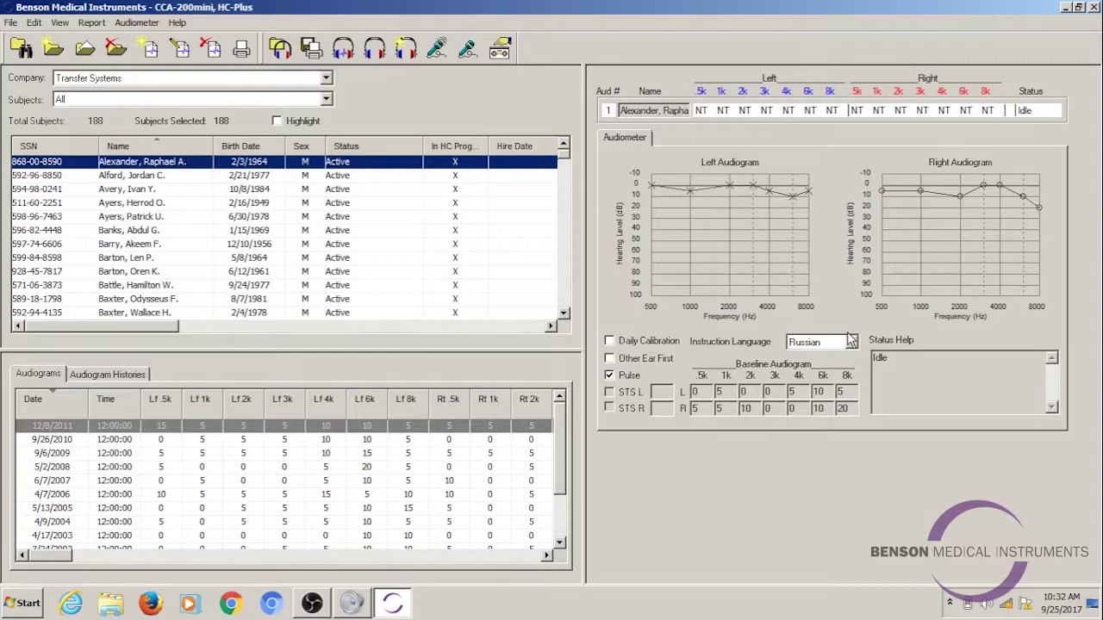
- Start the hearing test with Russian instructions on audiometer 1 and stop it after the instructions have played
{"action": "left_click", "coordinate": [345, 54]}
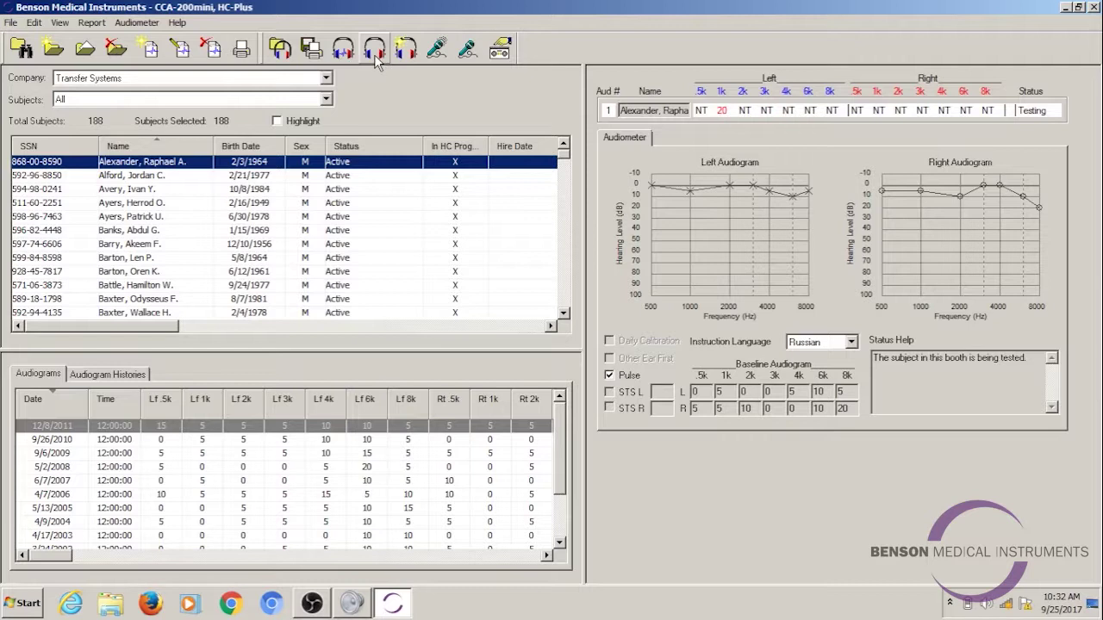
{"action": "left_click", "coordinate": [375, 53]}
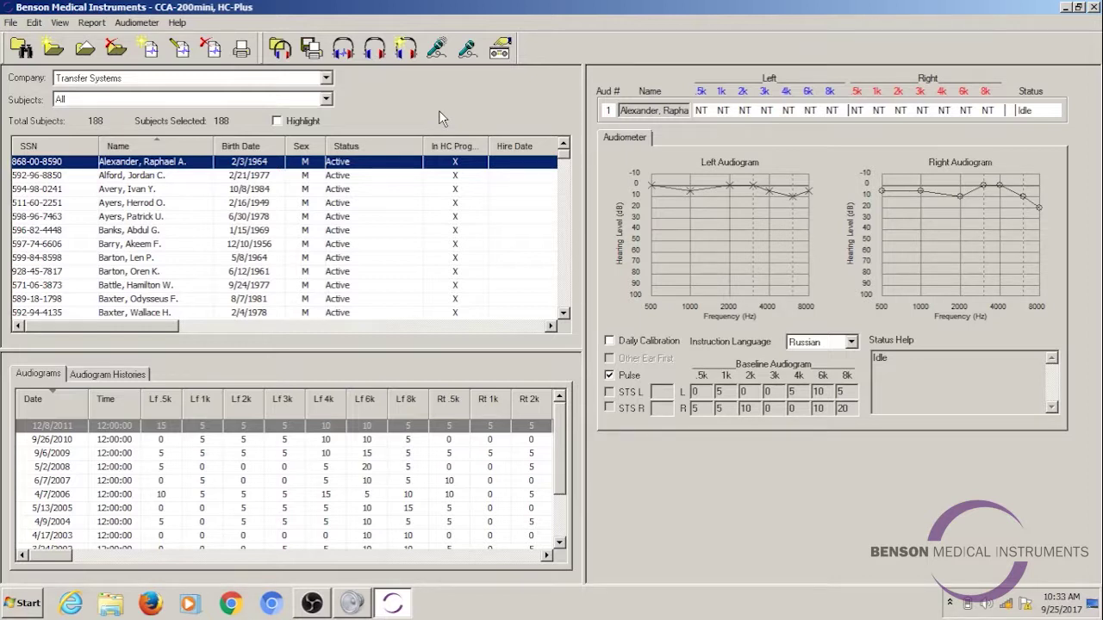
- View the available instruction languages for the audiometer, leaving the choice on Russian
{"action": "left_click", "coordinate": [849, 343]}
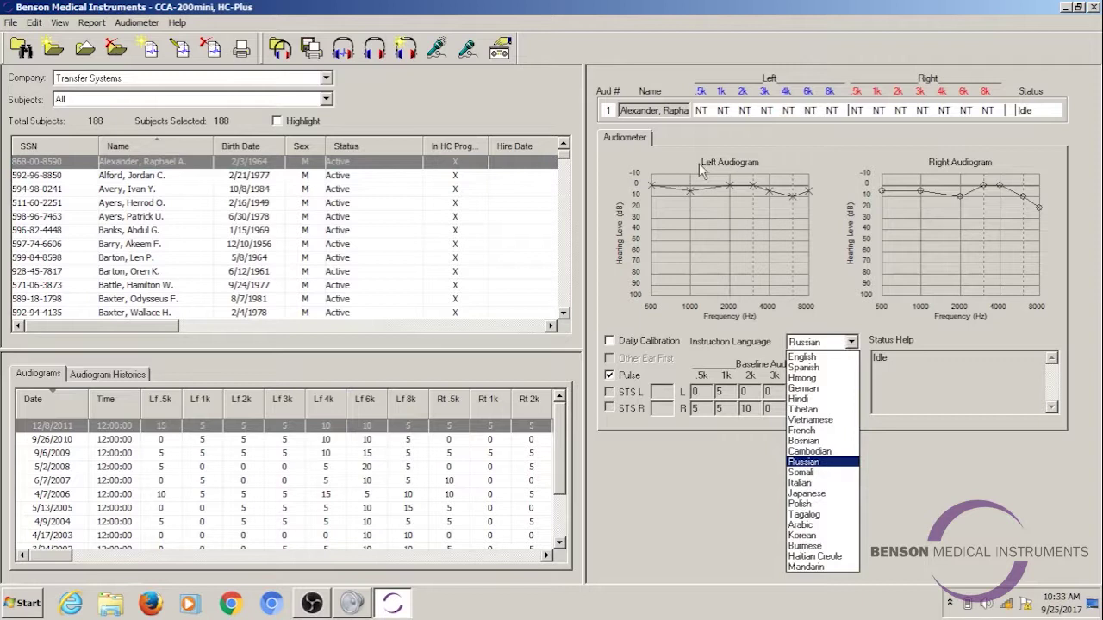
{"action": "left_click", "coordinate": [637, 194]}
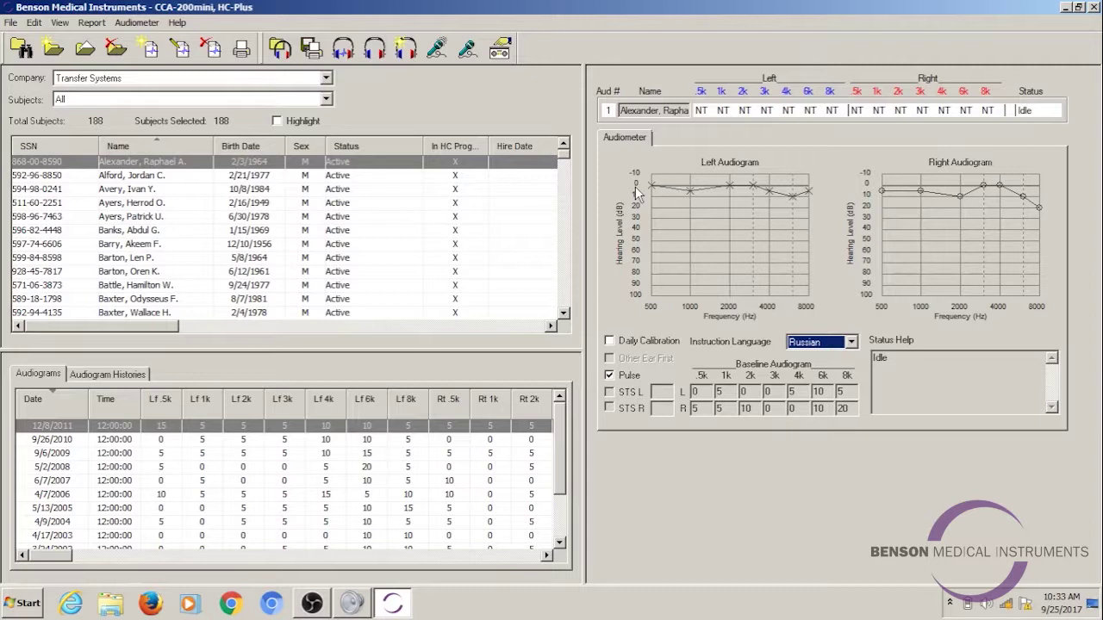
{"action": "key", "text": "Tab"}
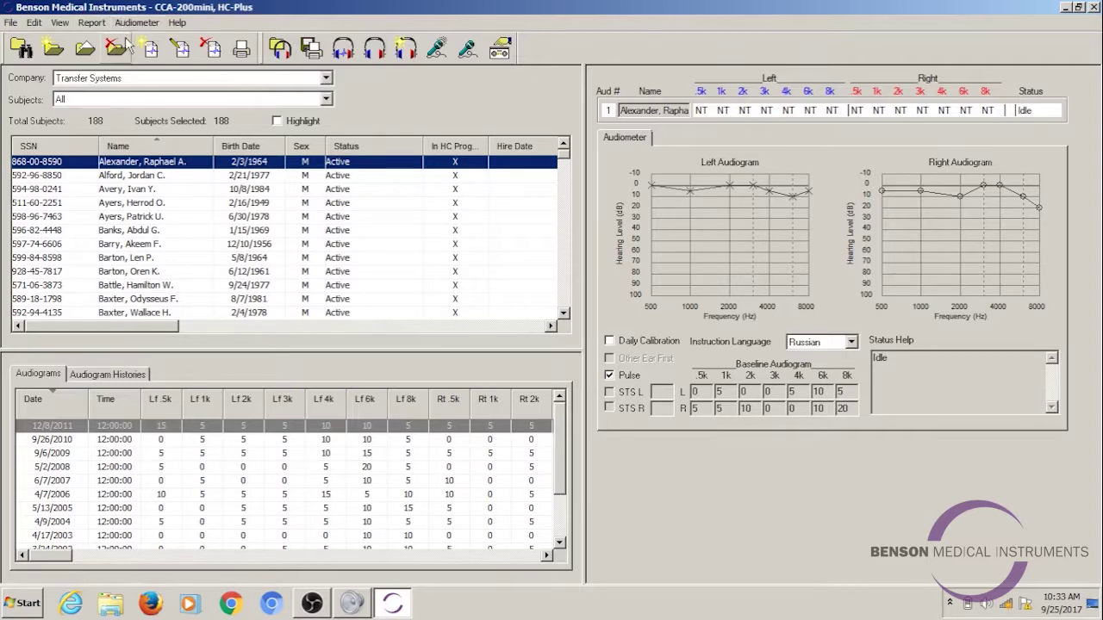
- Change the first subject's language to English and save the record
{"action": "double_click", "coordinate": [177, 164]}
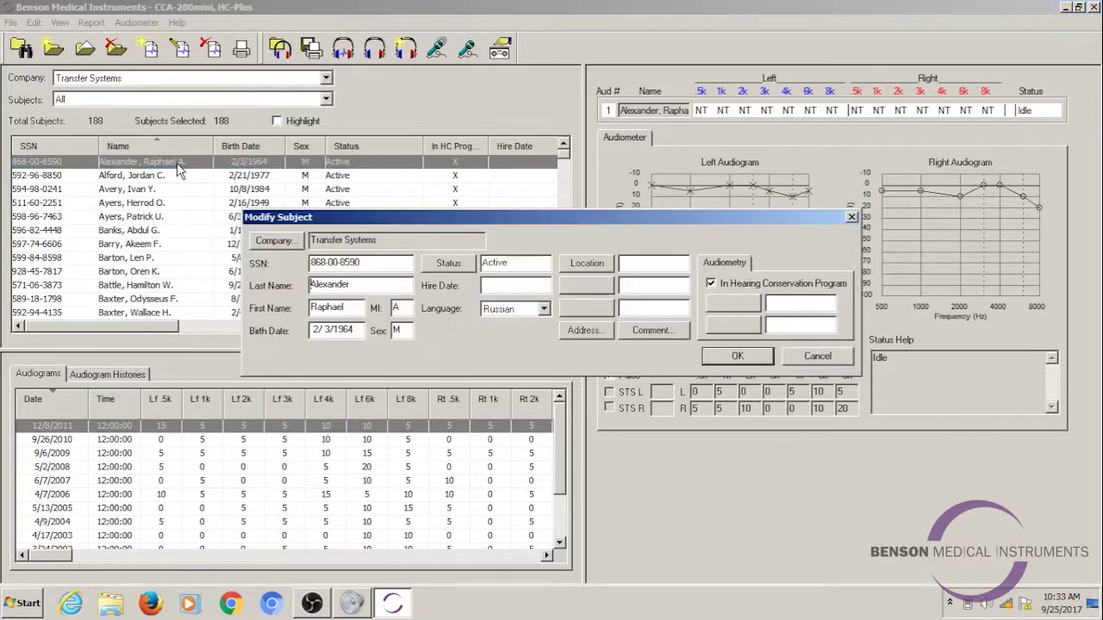
{"action": "left_click", "coordinate": [544, 311]}
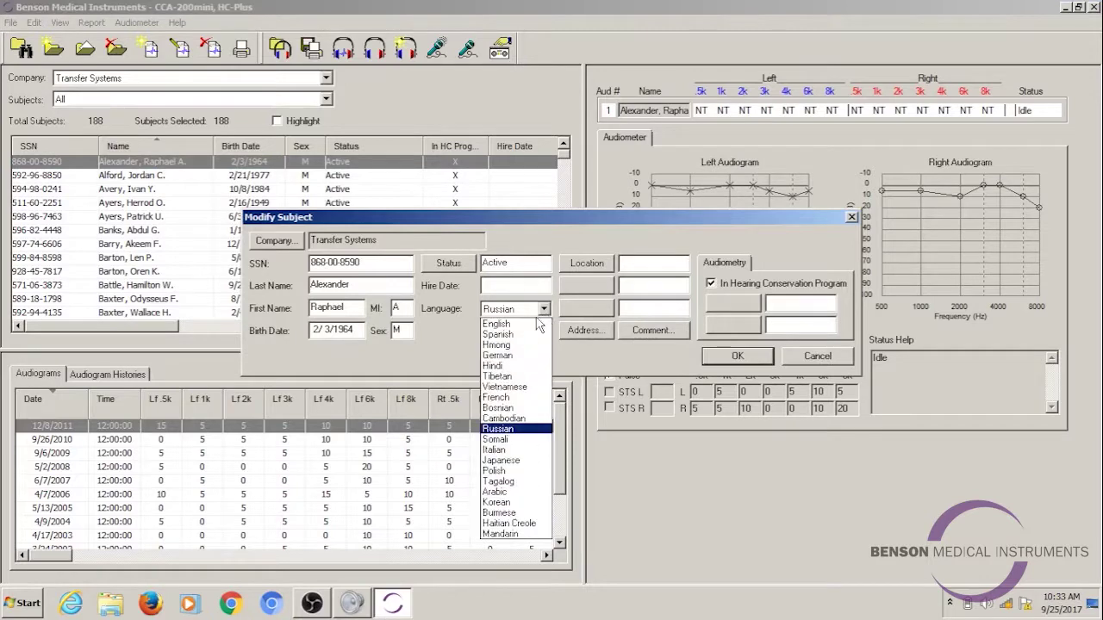
{"action": "left_click", "coordinate": [531, 321]}
{"action": "left_click", "coordinate": [737, 357]}
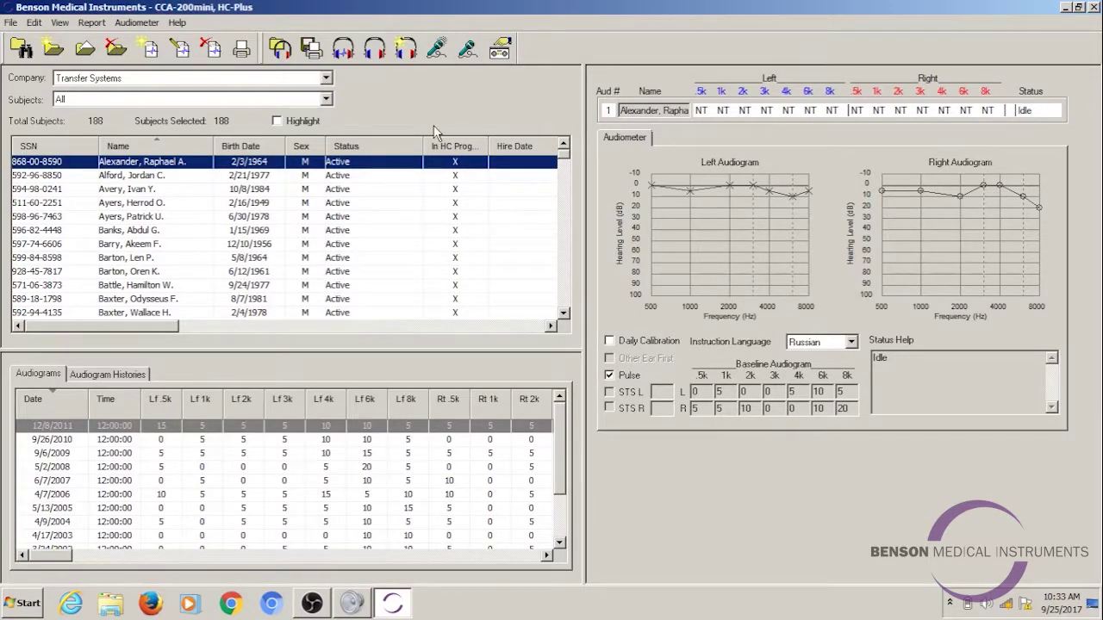
- Print the Subject Notification Letter to screen for the current subject in English
{"action": "left_click", "coordinate": [99, 24]}
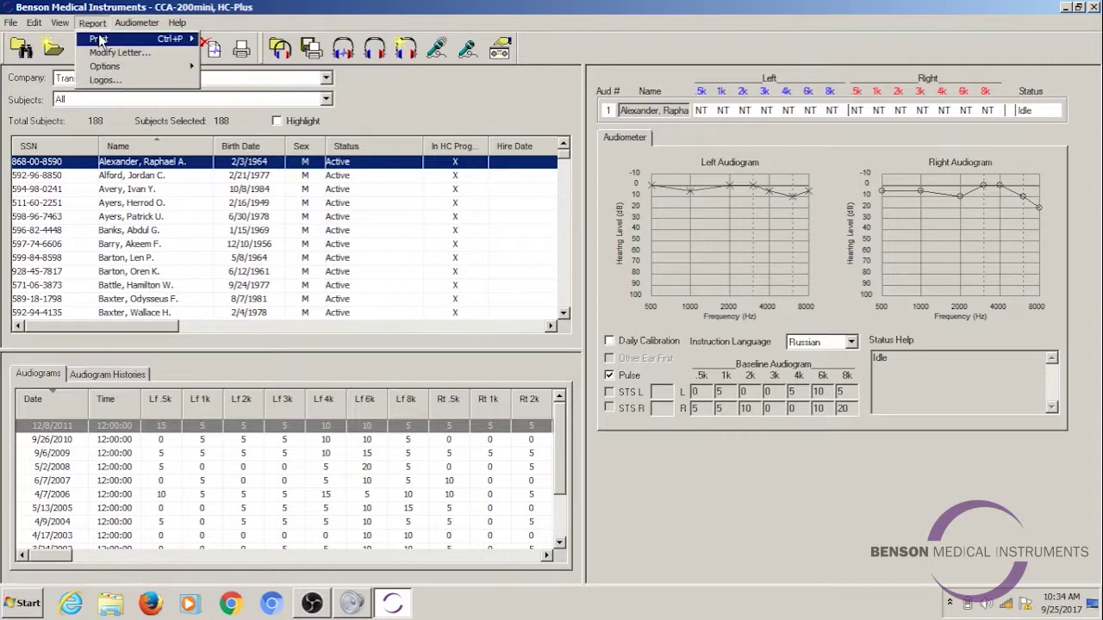
{"action": "mouse_move", "coordinate": [161, 44]}
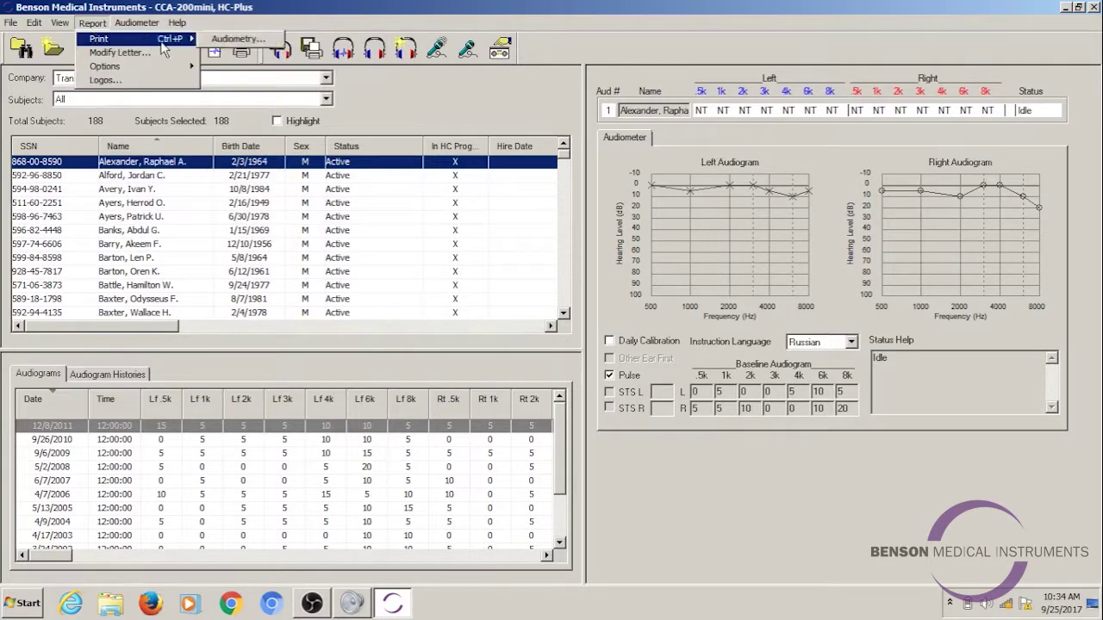
{"action": "left_click", "coordinate": [237, 39]}
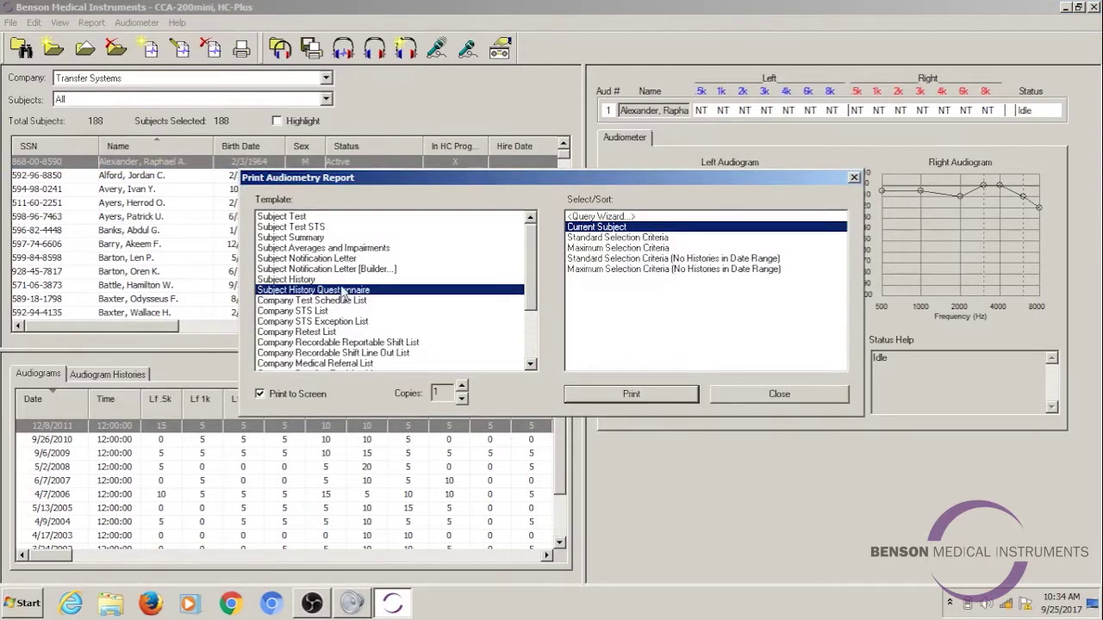
{"action": "left_click", "coordinate": [318, 258]}
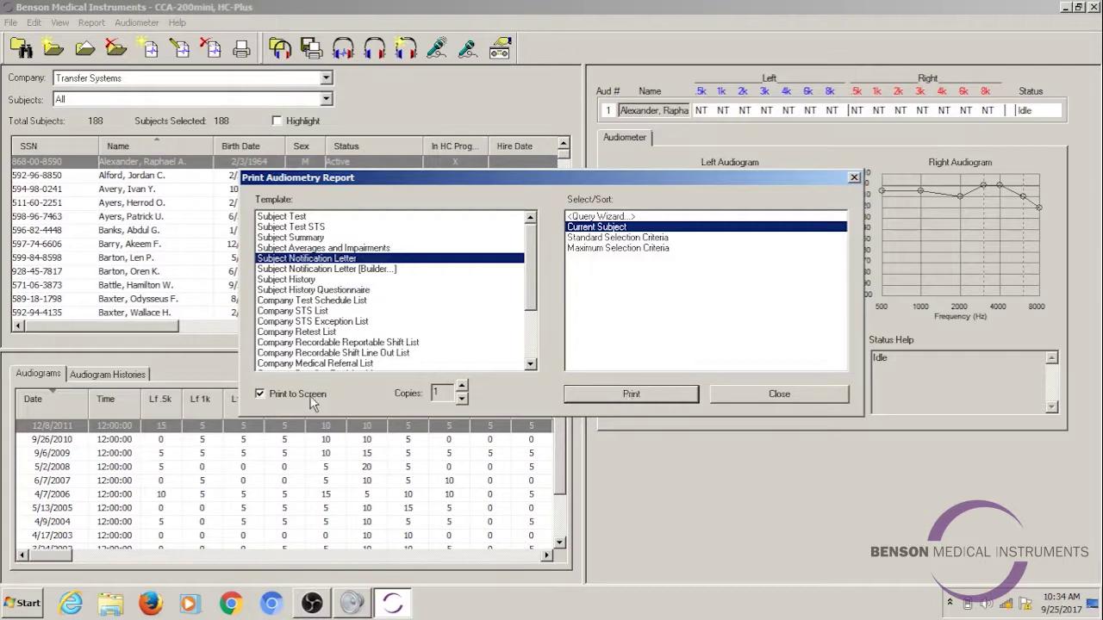
{"action": "left_click", "coordinate": [630, 394]}
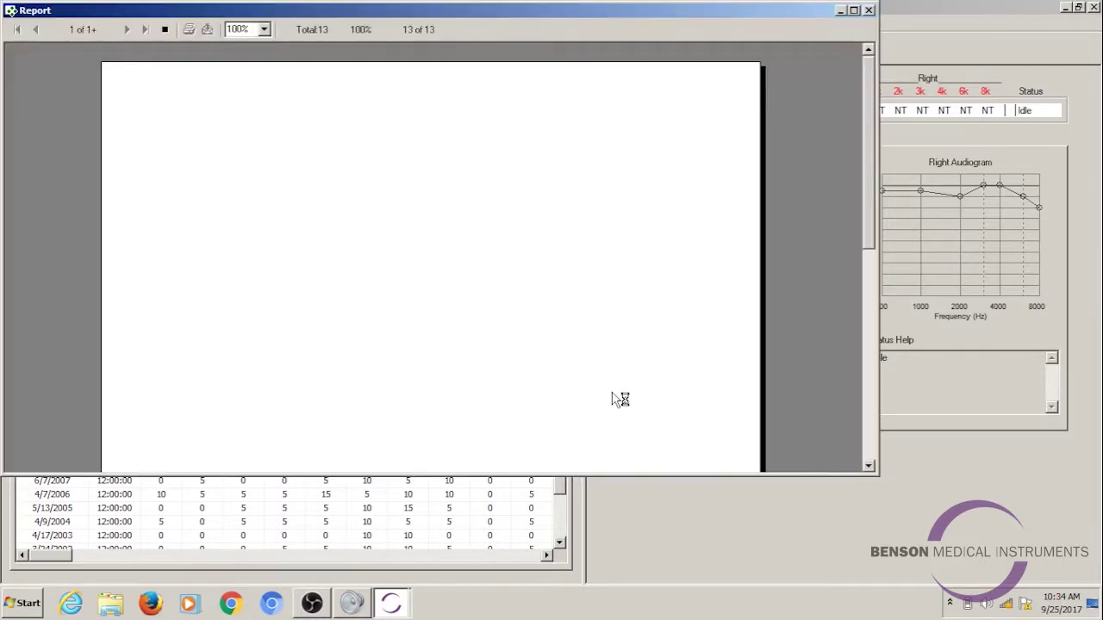
- Examine the English notification letter at full-window size and close the report and the print dialog
{"action": "left_click", "coordinate": [853, 10]}
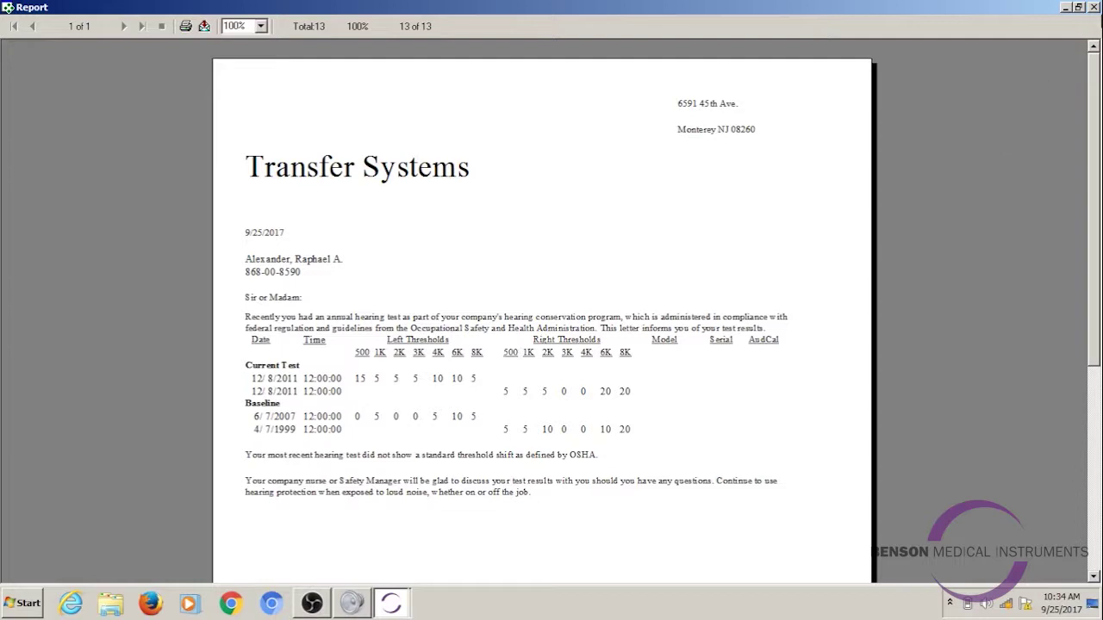
{"action": "left_click", "coordinate": [1094, 7]}
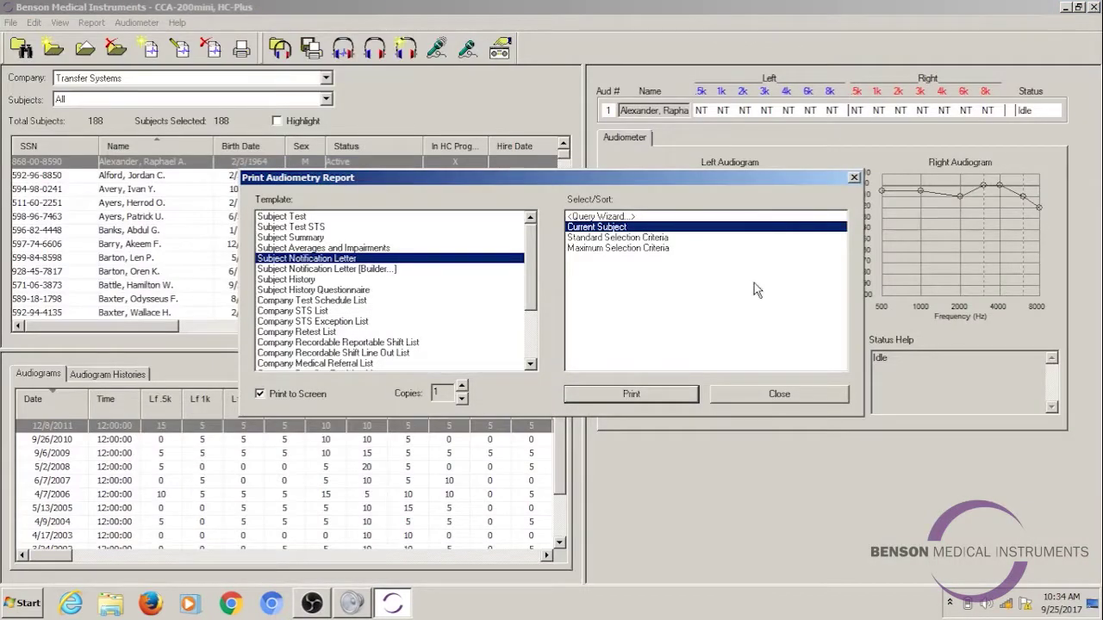
{"action": "left_click", "coordinate": [766, 395]}
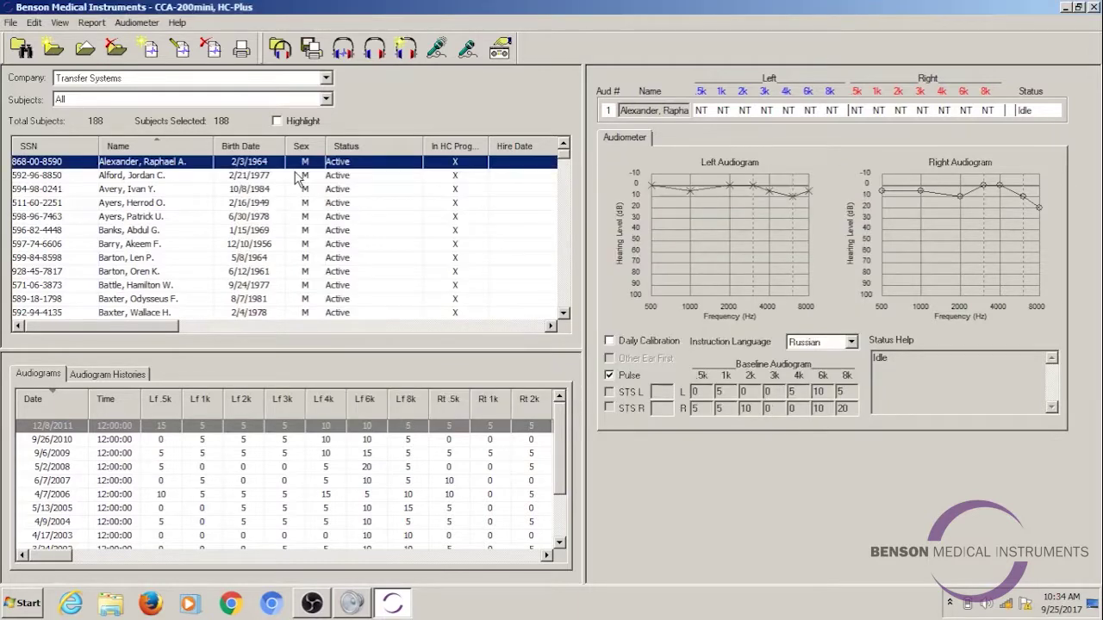
- Set the first subject's language to German and save the record
{"action": "double_click", "coordinate": [294, 163]}
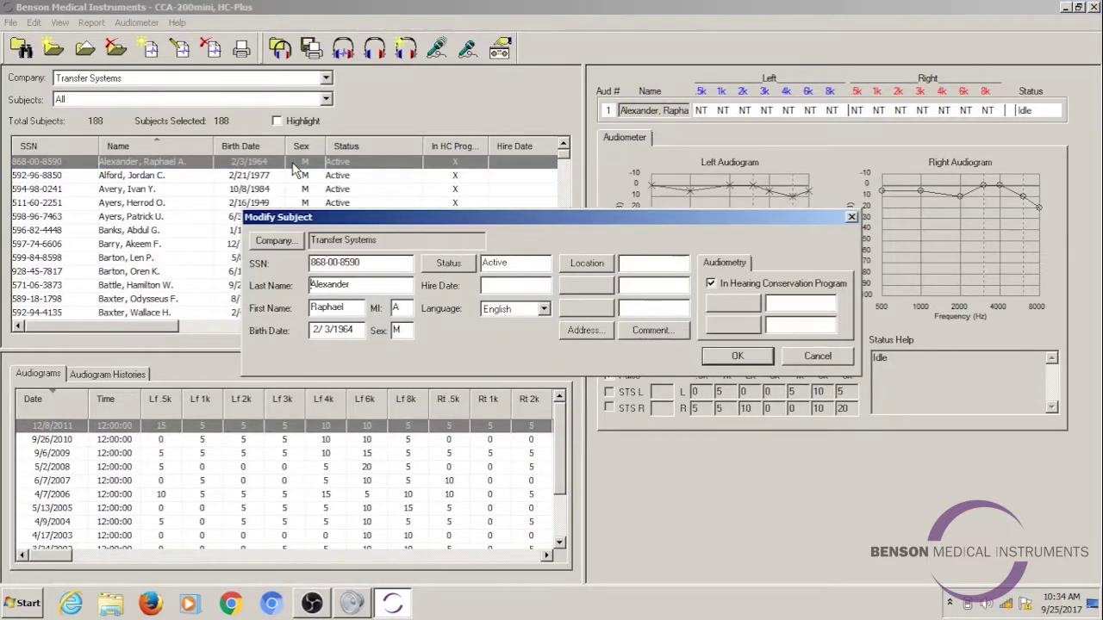
{"action": "left_click", "coordinate": [543, 309]}
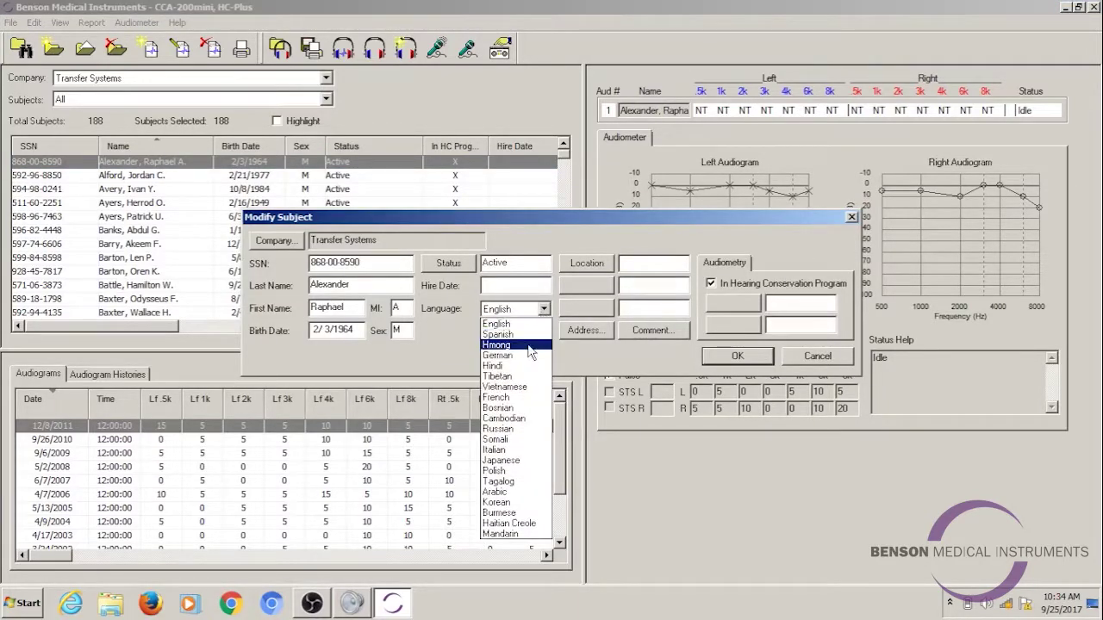
{"action": "left_click", "coordinate": [517, 355]}
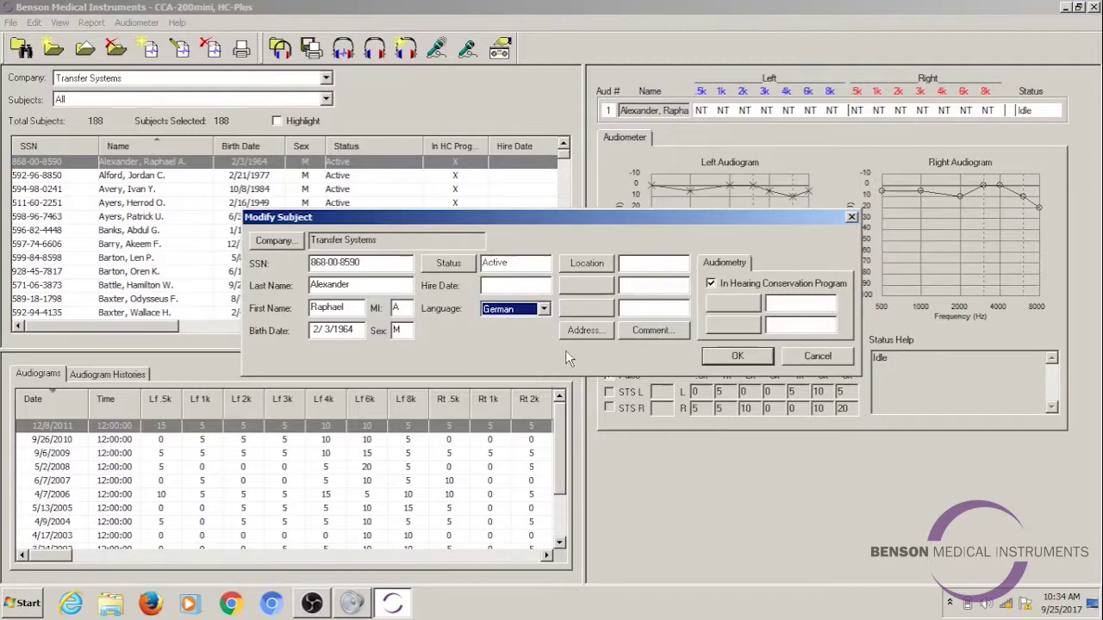
{"action": "left_click", "coordinate": [730, 359]}
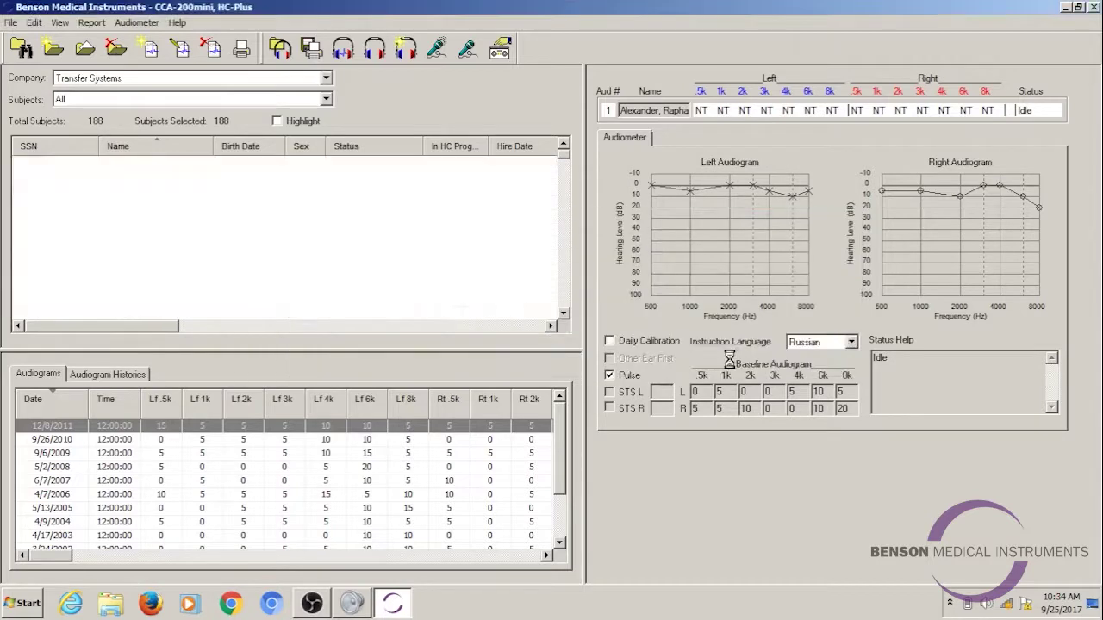
- Print the Subject Notification Letter to screen for the current German-language subject
{"action": "left_click", "coordinate": [91, 23]}
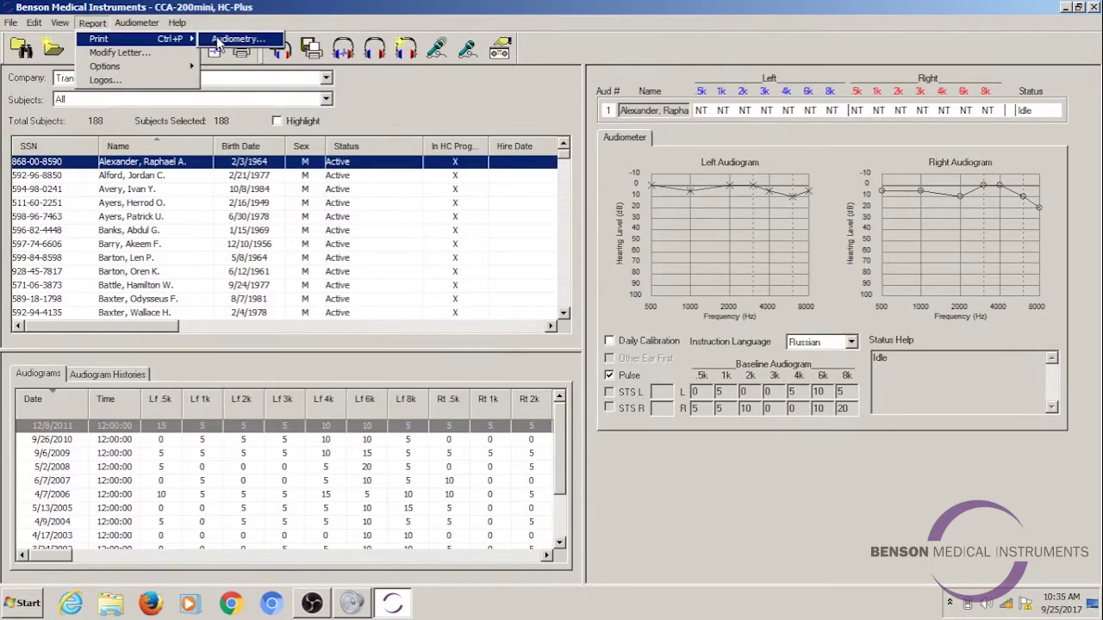
{"action": "left_click", "coordinate": [217, 43]}
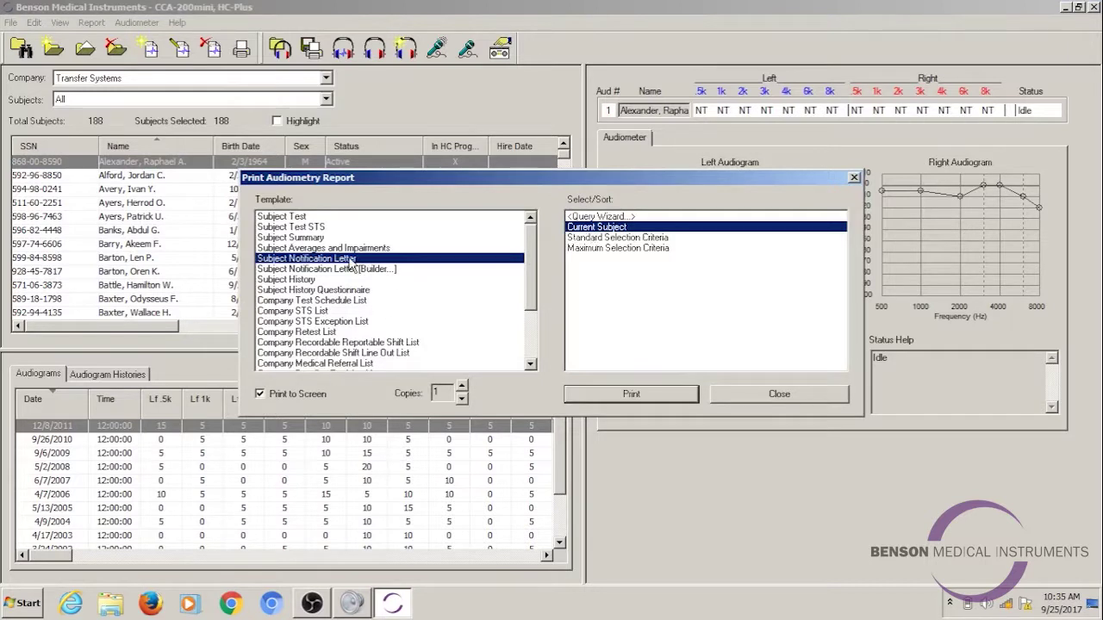
{"action": "left_click", "coordinate": [664, 397]}
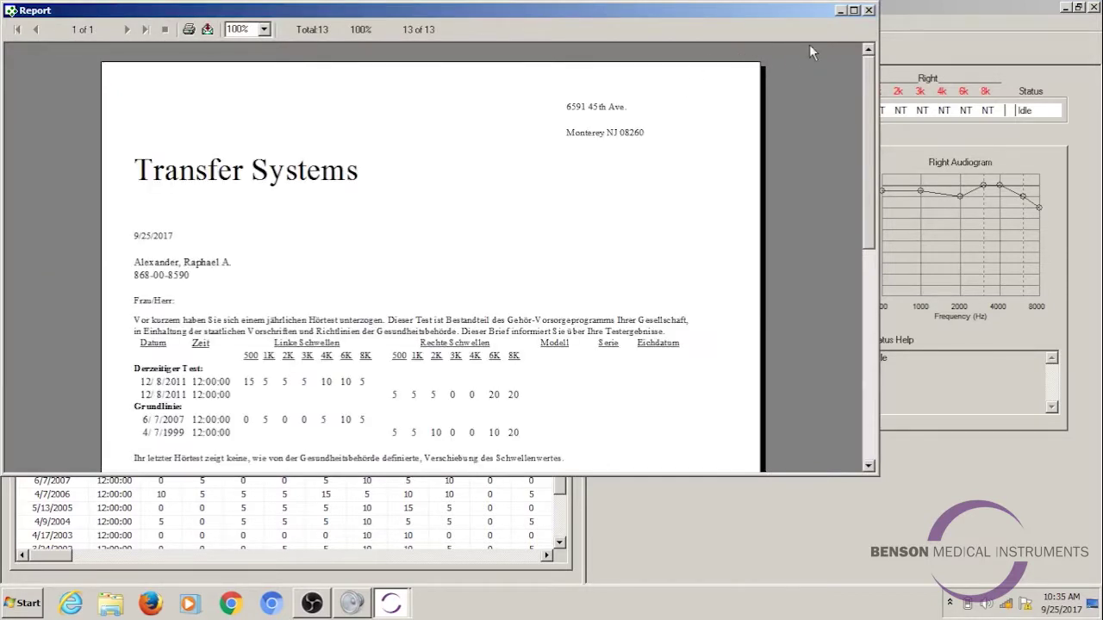
- Examine the German notification letter at full-window size and close the report and the print dialog
{"action": "left_click", "coordinate": [853, 10]}
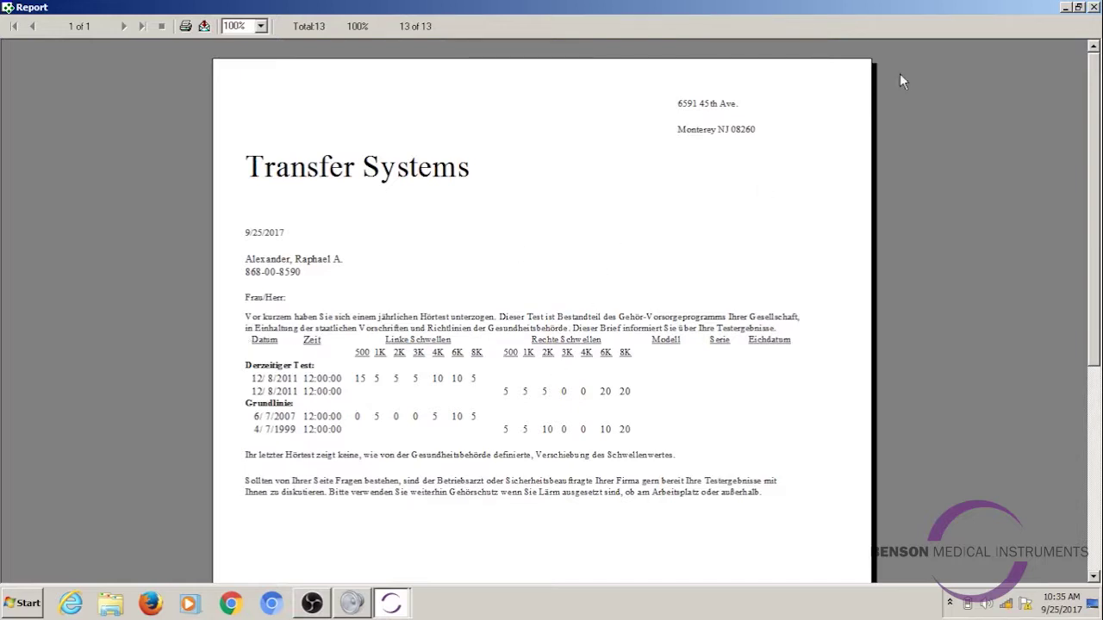
{"action": "left_click", "coordinate": [1094, 7]}
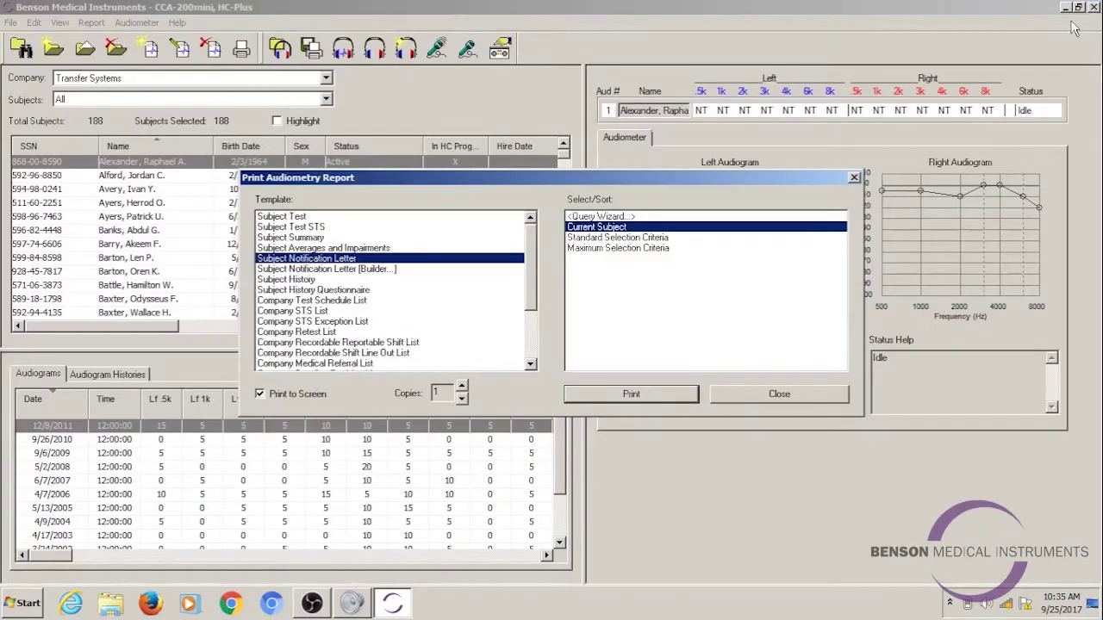
{"action": "left_click", "coordinate": [854, 178]}
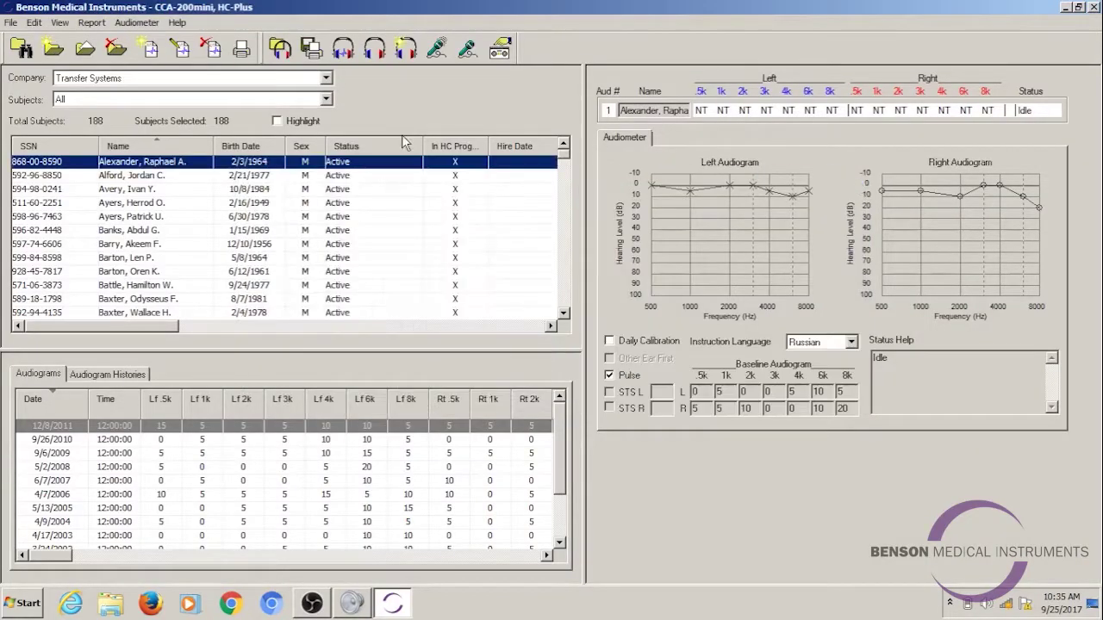
- Set the first subject's language to Italian and save the record
{"action": "double_click", "coordinate": [239, 163]}
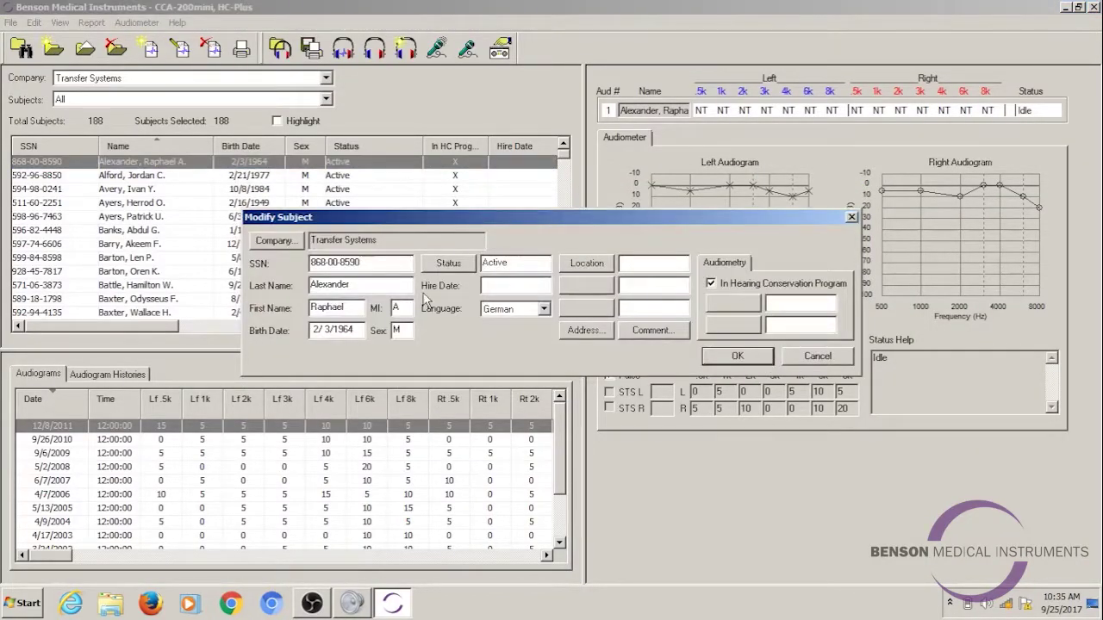
{"action": "left_click", "coordinate": [544, 308]}
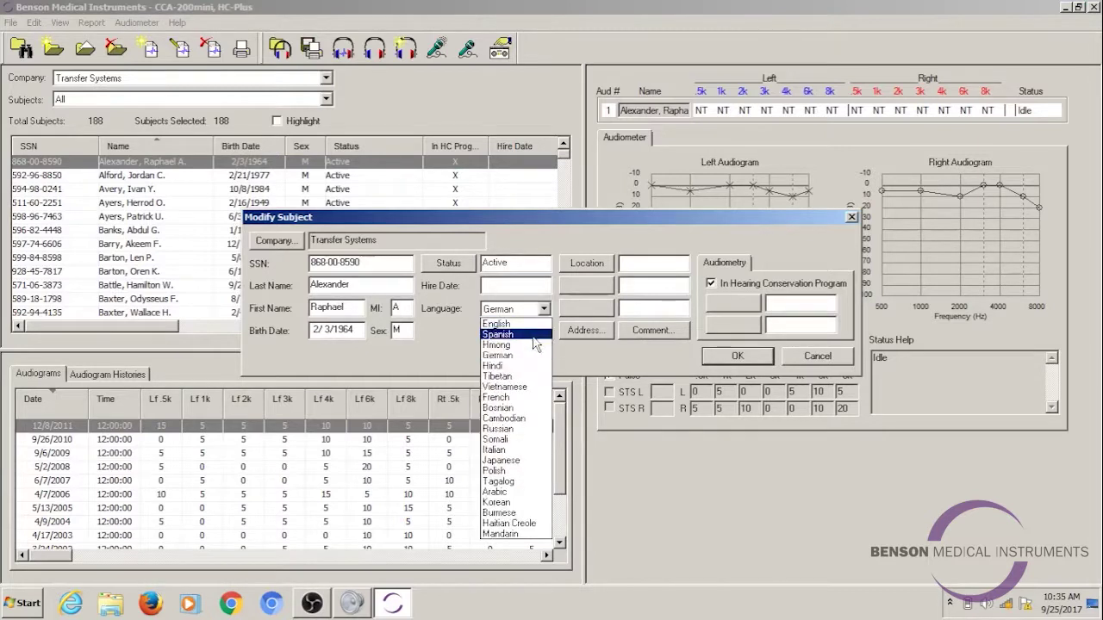
{"action": "left_click", "coordinate": [507, 450]}
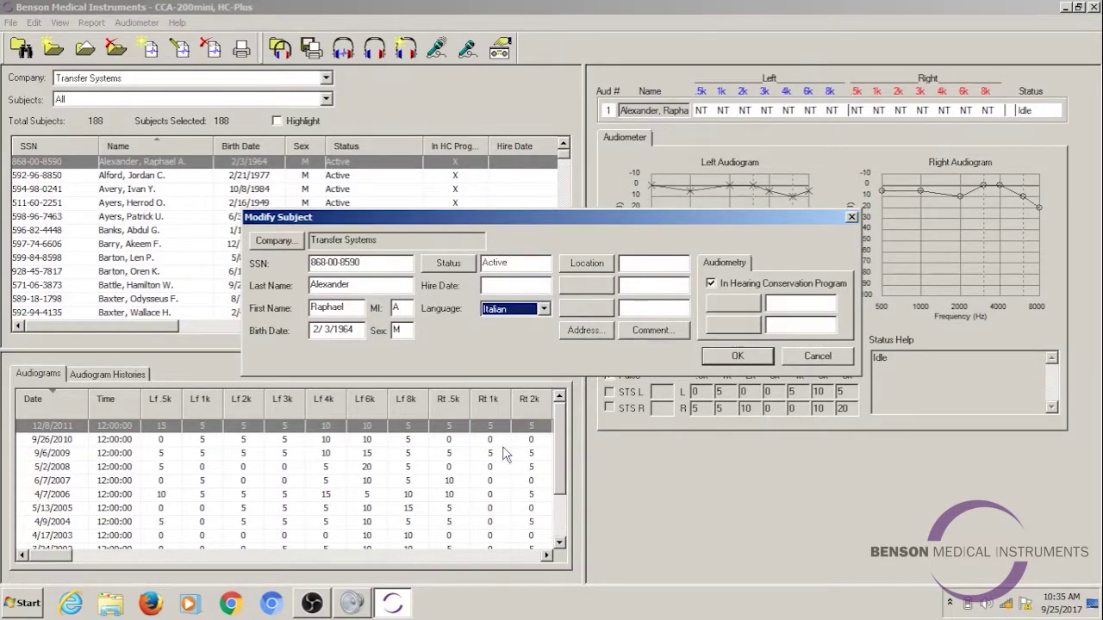
{"action": "left_click", "coordinate": [734, 357]}
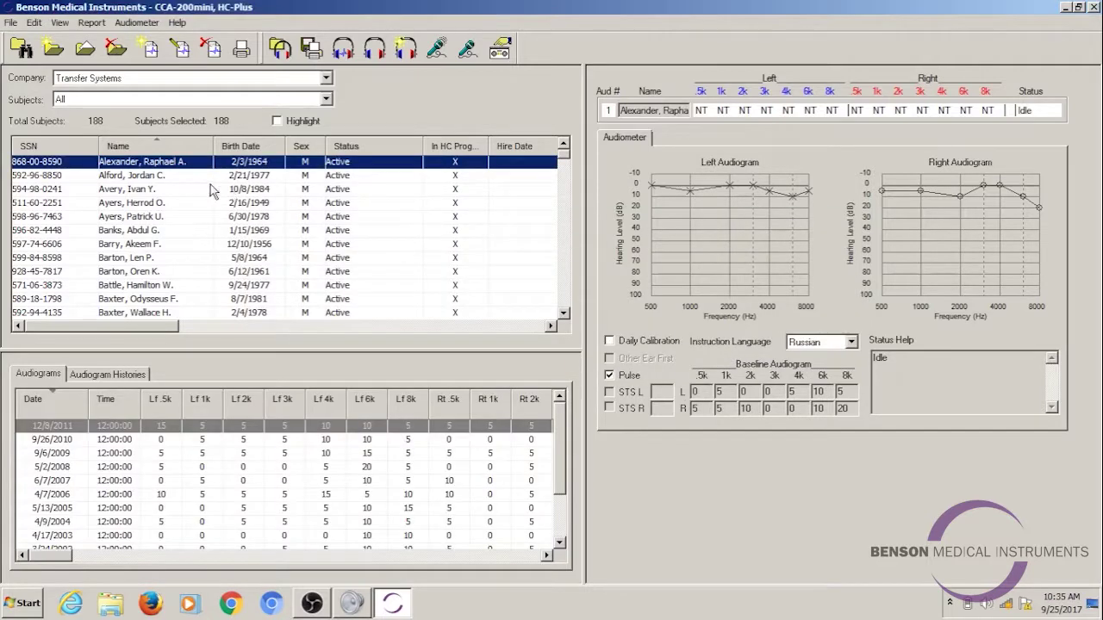
- Print the Subject Notification Letter to screen for the current Italian-language subject
{"action": "left_click", "coordinate": [91, 22]}
{"action": "mouse_move", "coordinate": [164, 38]}
{"action": "left_click", "coordinate": [233, 39]}
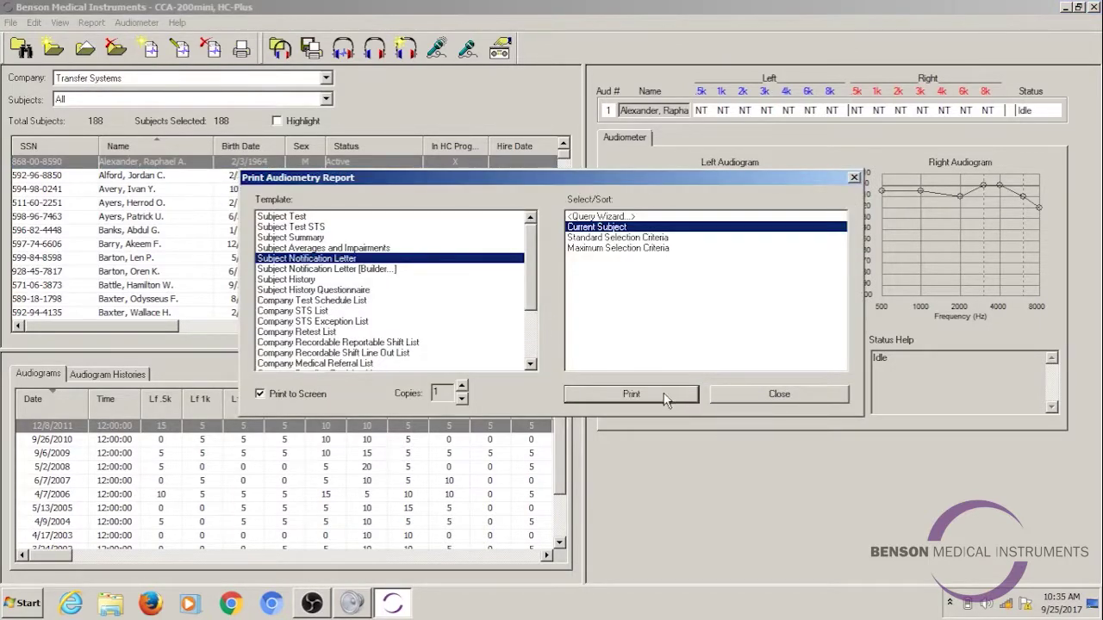
{"action": "left_click", "coordinate": [614, 393]}
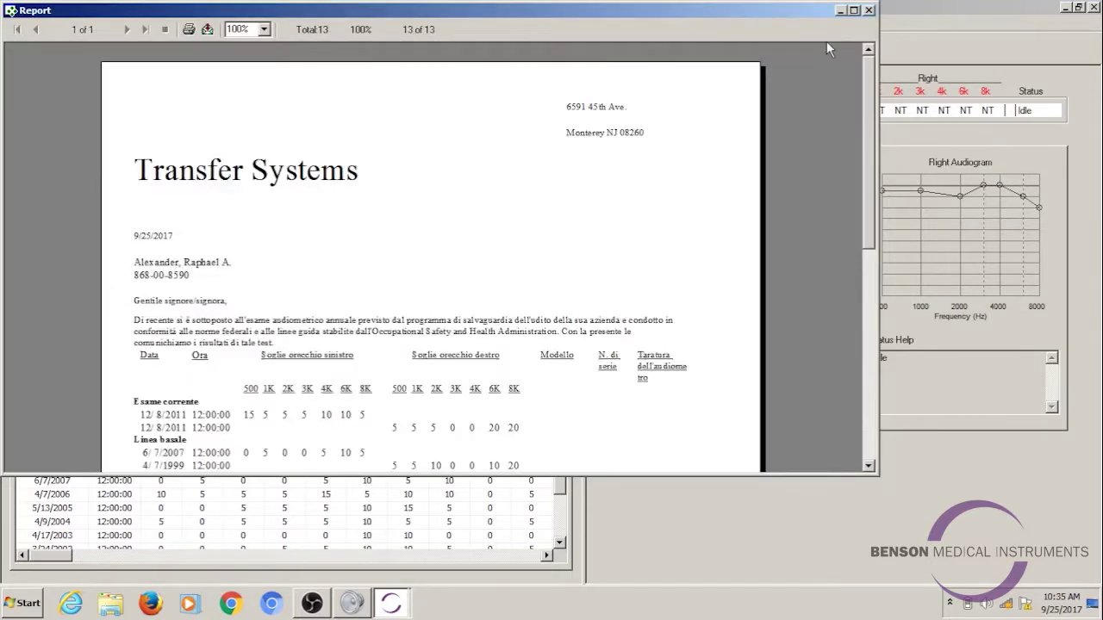
- Examine the Italian notification letter at full-window size and close the report and the print dialog
{"action": "left_click", "coordinate": [854, 9]}
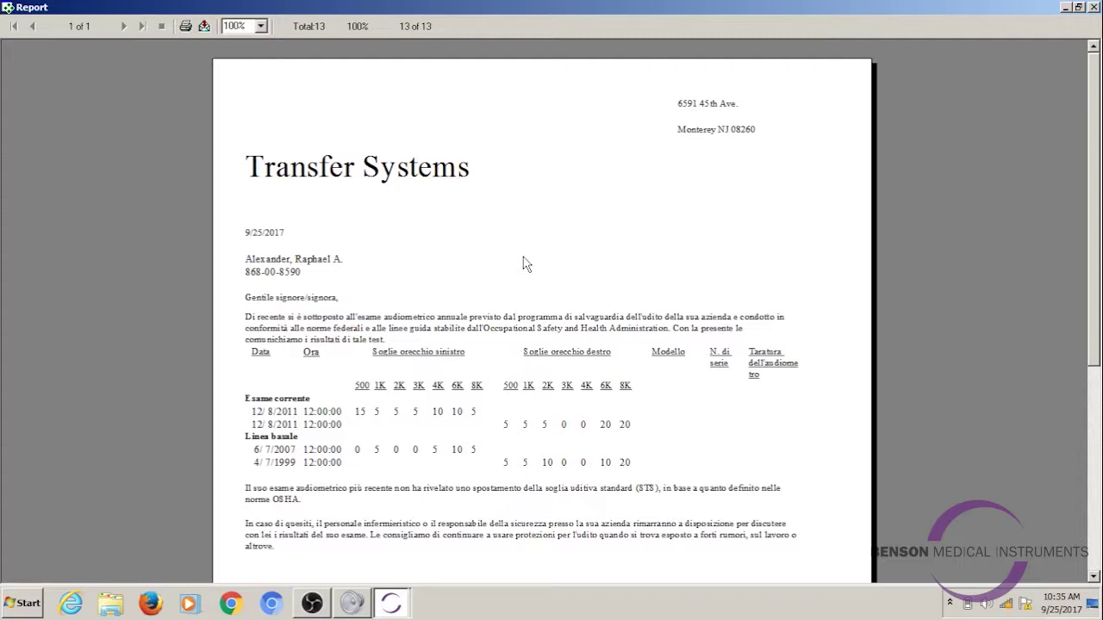
{"action": "left_click", "coordinate": [1094, 7]}
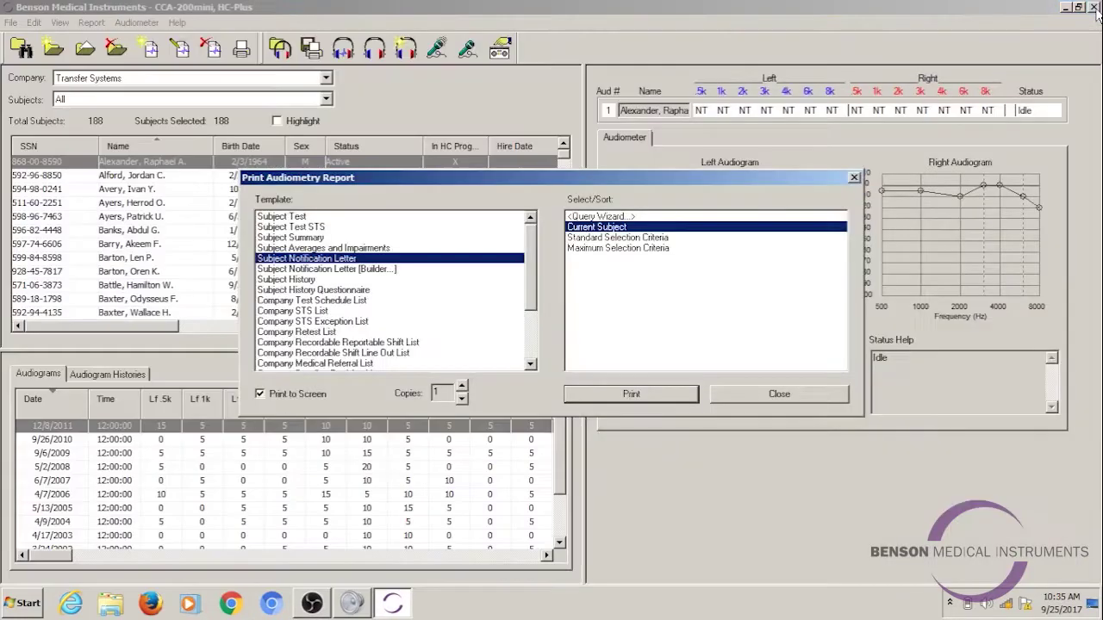
{"action": "left_click", "coordinate": [853, 178]}
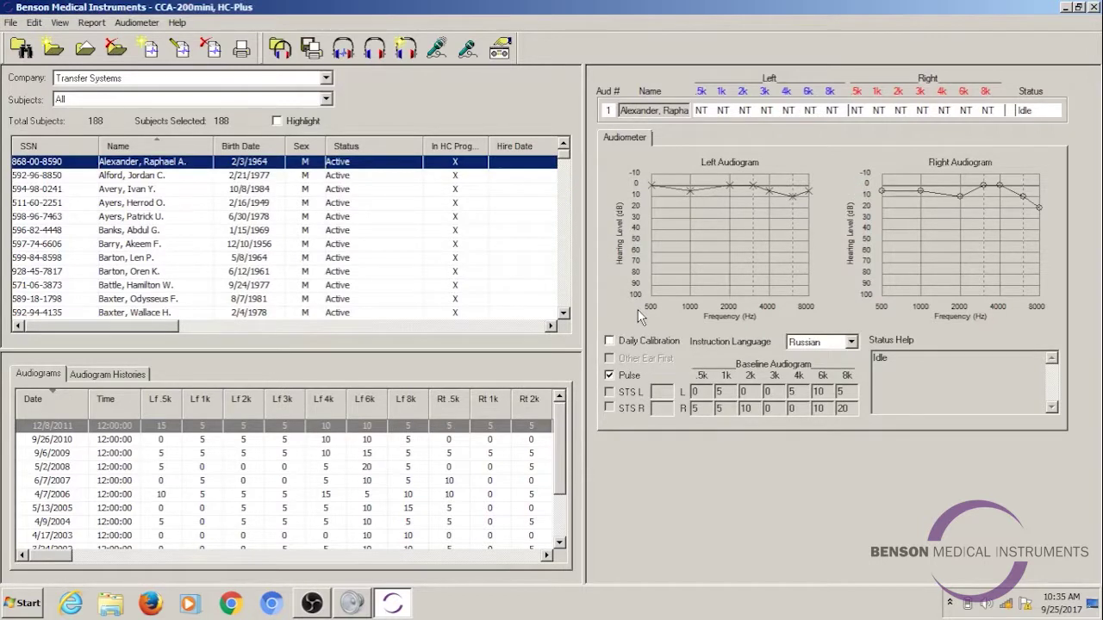